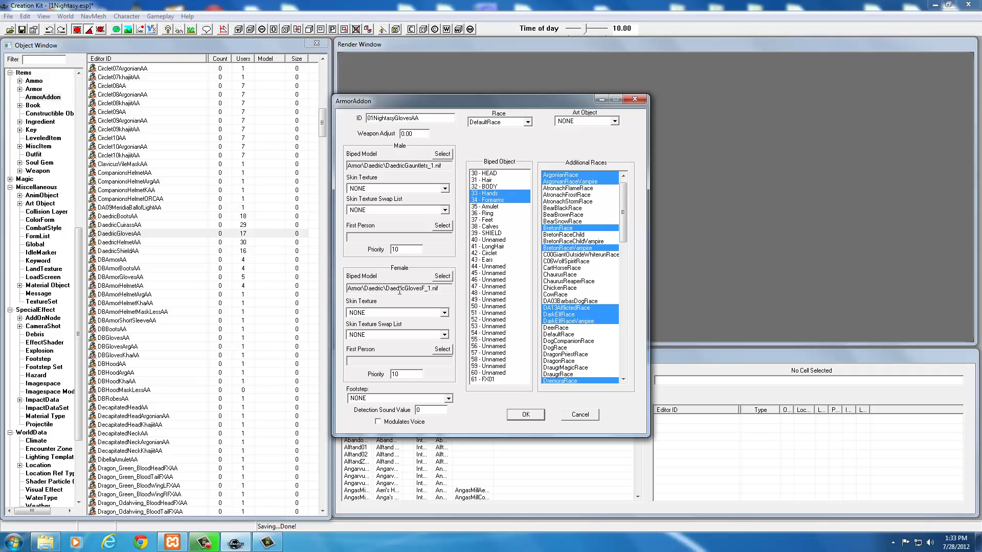
Set the female biped model of the 01NightasyGlovesAA armor addon to glovesf_1 from the 1Nightasy folder.
{"action": "left_click_drag", "start_coordinate": [410, 288], "coordinate": [441, 287]}
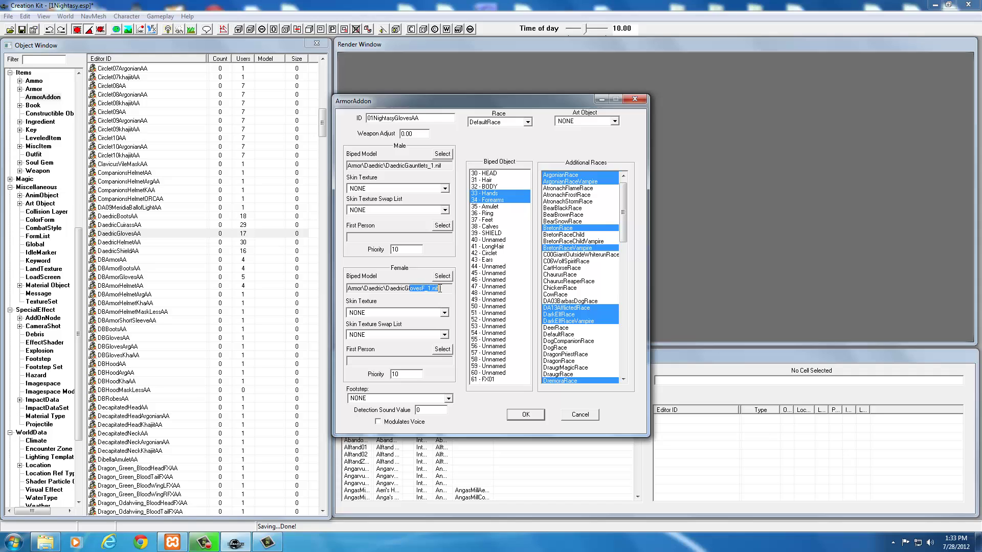
{"action": "left_click", "coordinate": [410, 288]}
{"action": "left_click", "coordinate": [442, 276]}
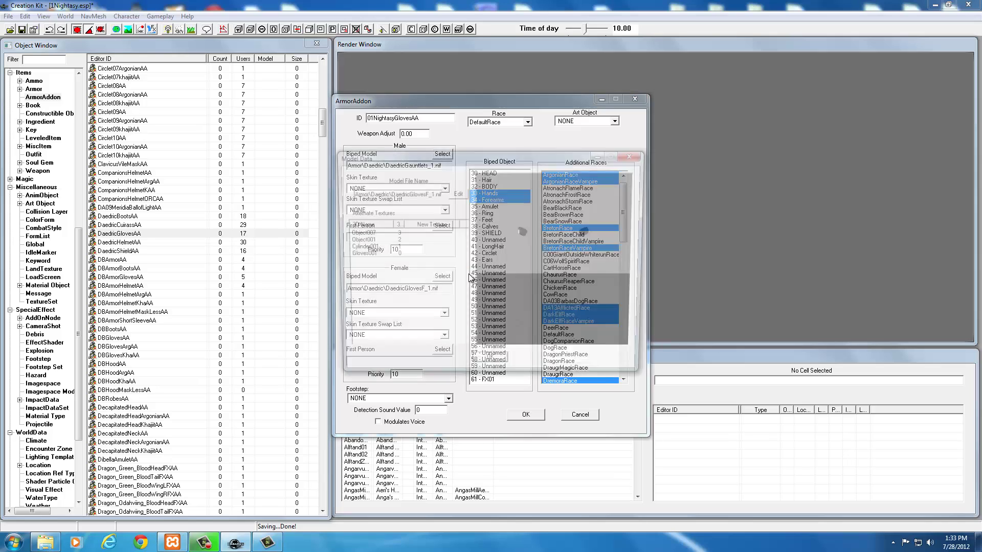
{"action": "left_click", "coordinate": [456, 193]}
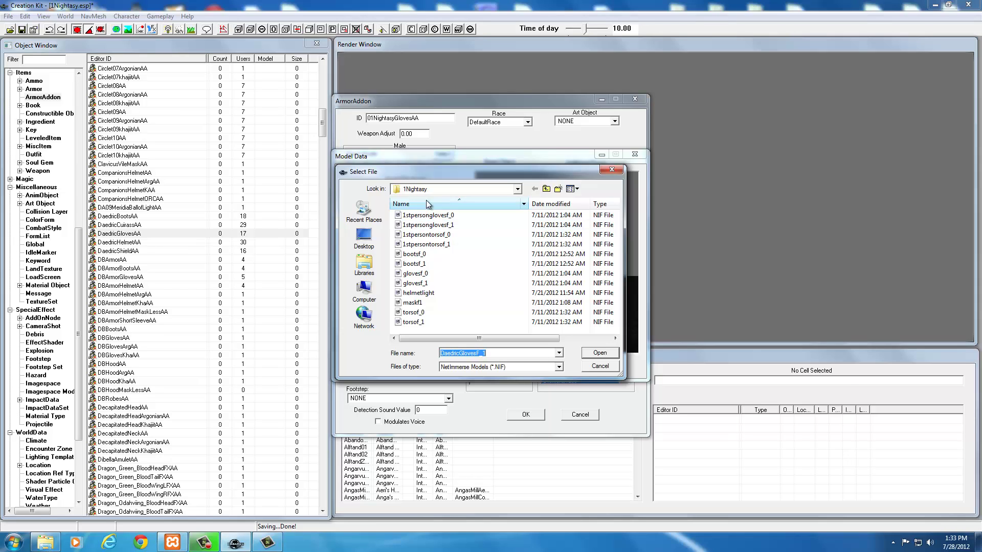
{"action": "left_click", "coordinate": [419, 284]}
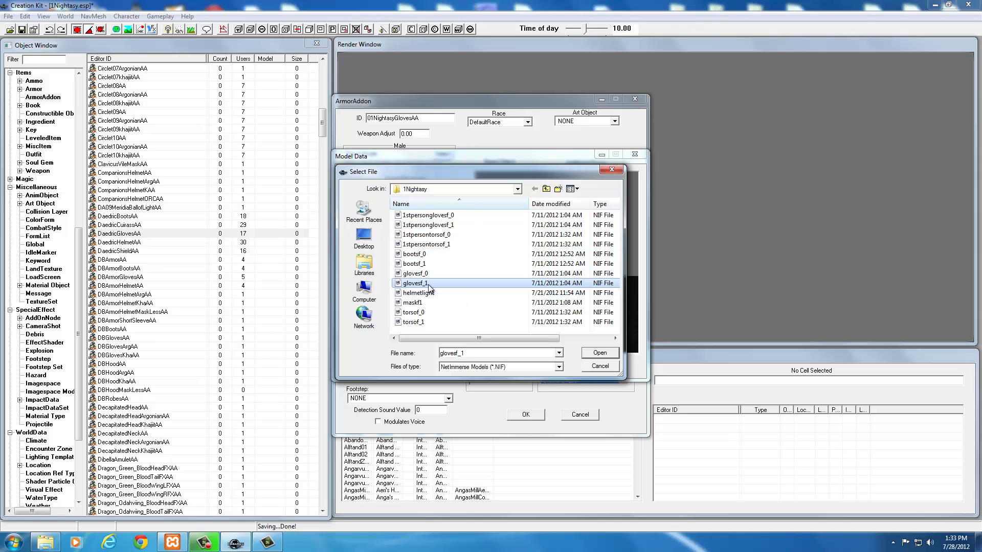
{"action": "left_click", "coordinate": [599, 353]}
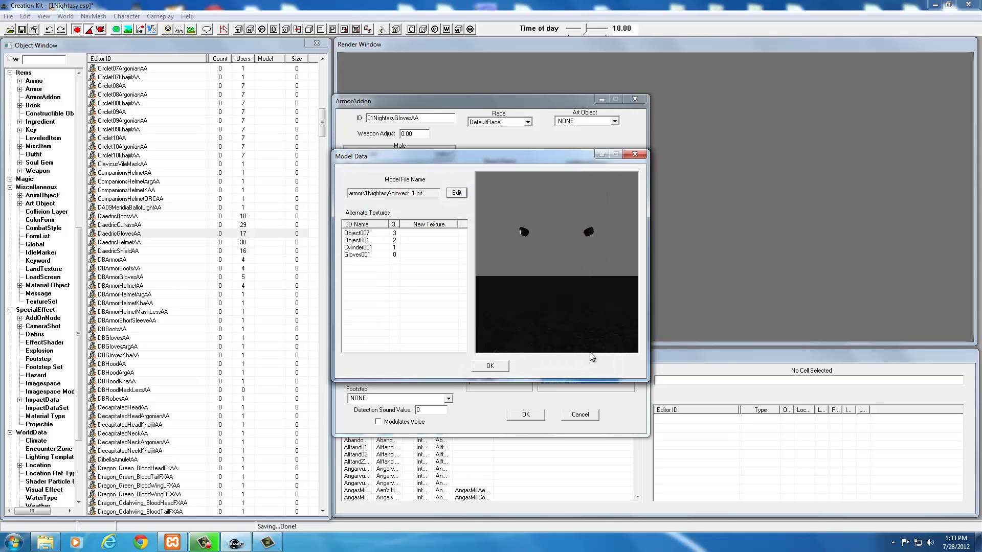
{"action": "left_click", "coordinate": [491, 366]}
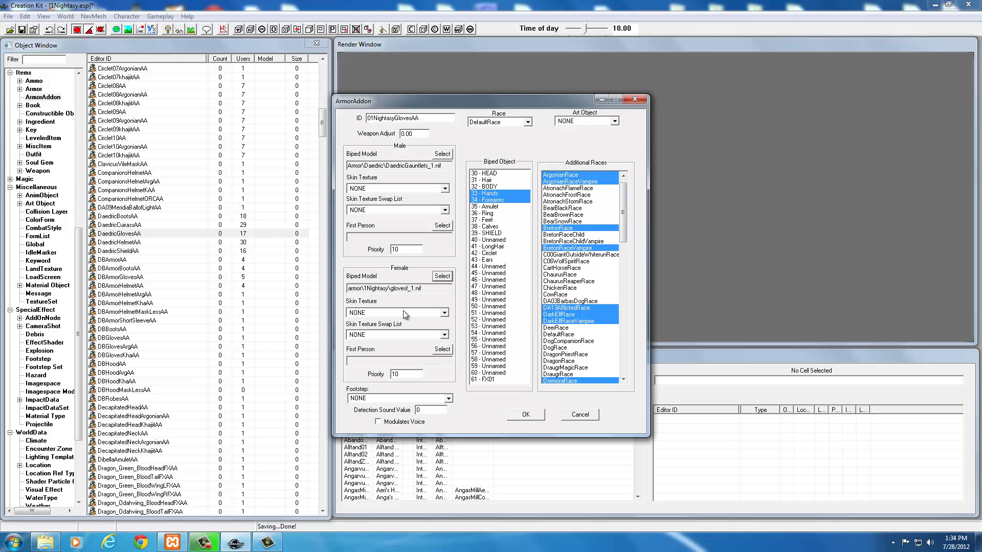
Assign 1stpersonglovesf_1 as the gloves' female first-person model and save the addon as a new form.
{"action": "left_click", "coordinate": [447, 349]}
{"action": "left_click", "coordinate": [454, 193]}
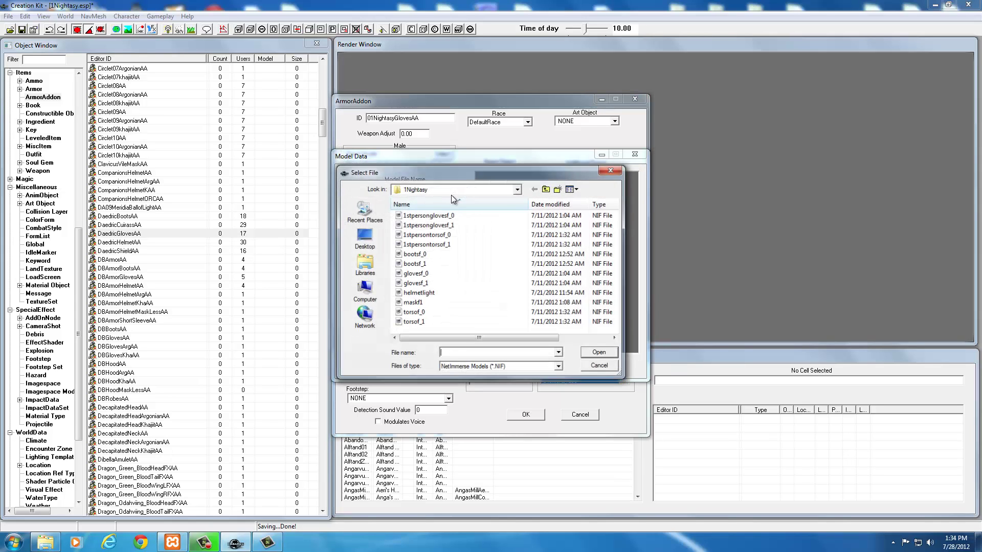
{"action": "left_click", "coordinate": [429, 225]}
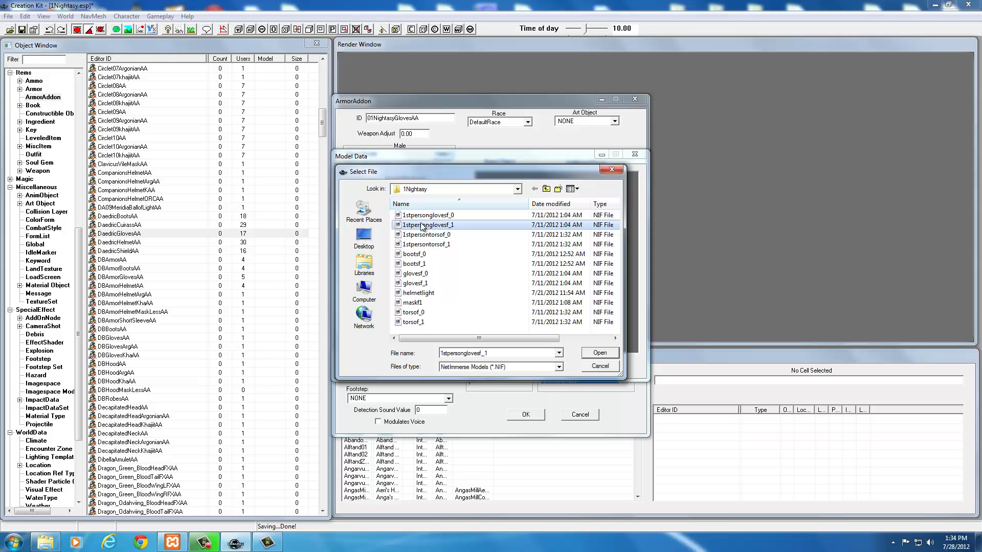
{"action": "left_click", "coordinate": [593, 353]}
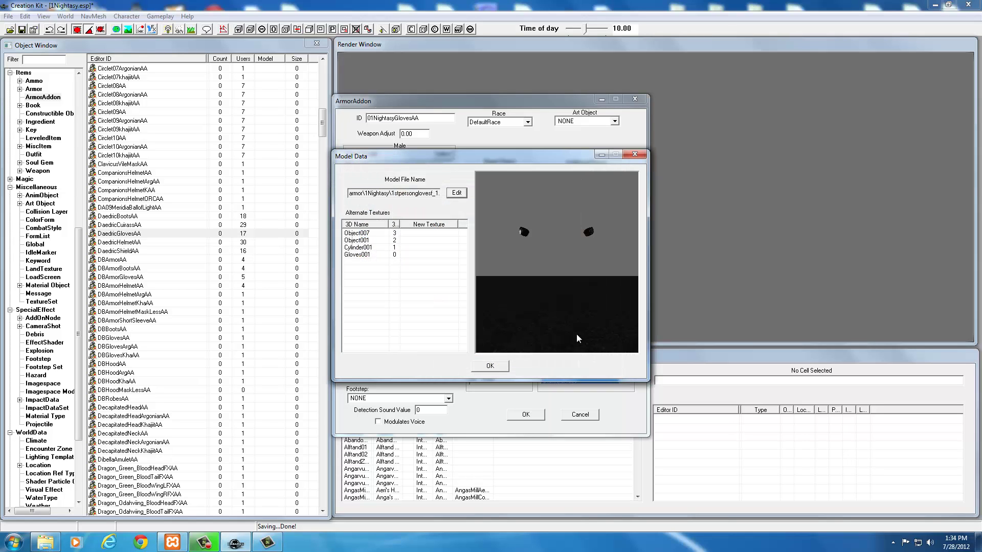
{"action": "left_click", "coordinate": [505, 367]}
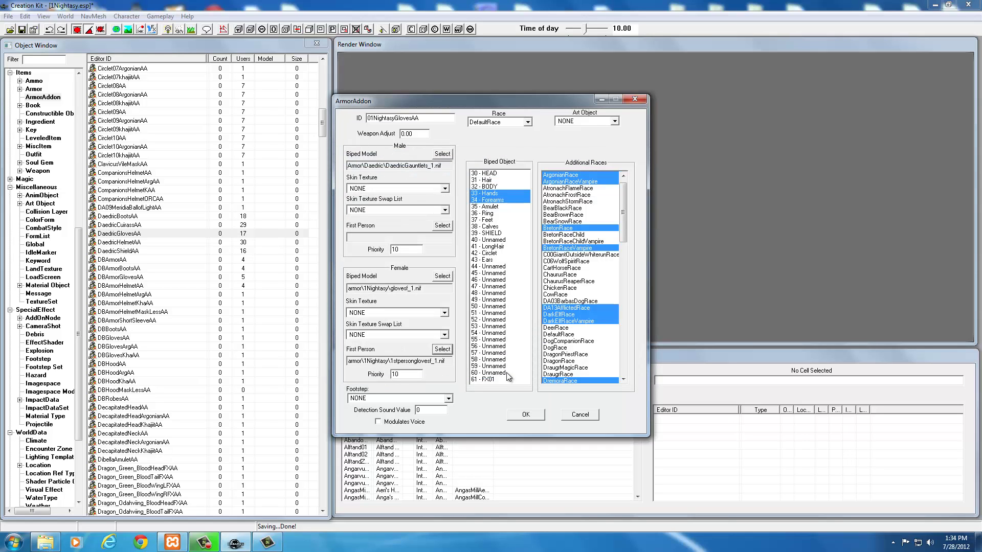
{"action": "left_click", "coordinate": [525, 415]}
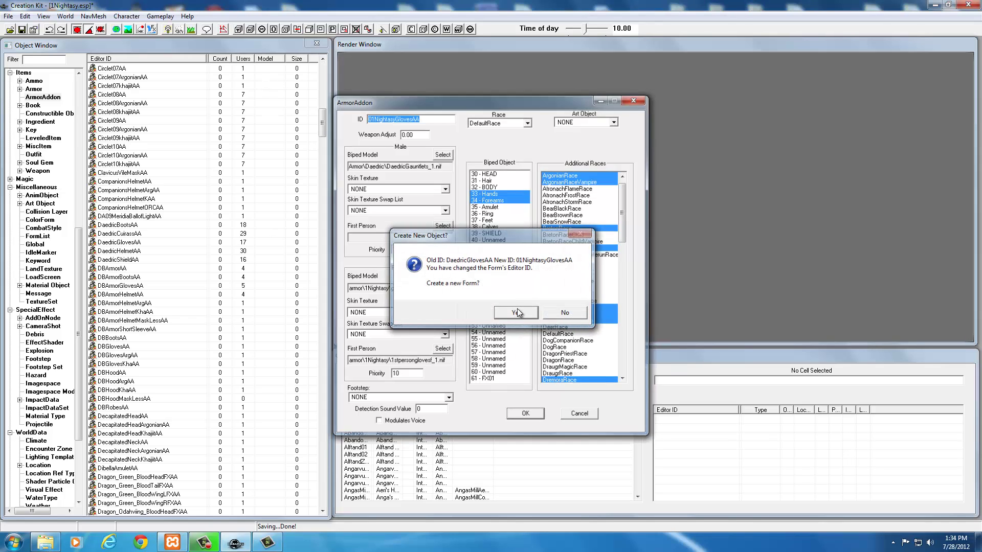
{"action": "left_click", "coordinate": [517, 309]}
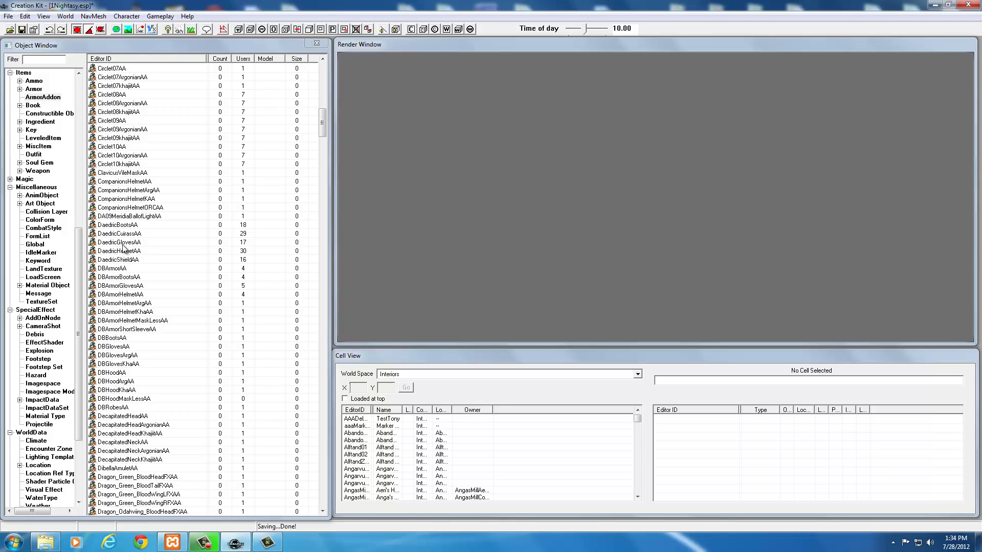
Open the DaedricBootsAA armor addon and change its ID to 01NightasyBootsAA.
{"action": "double_click", "coordinate": [125, 226]}
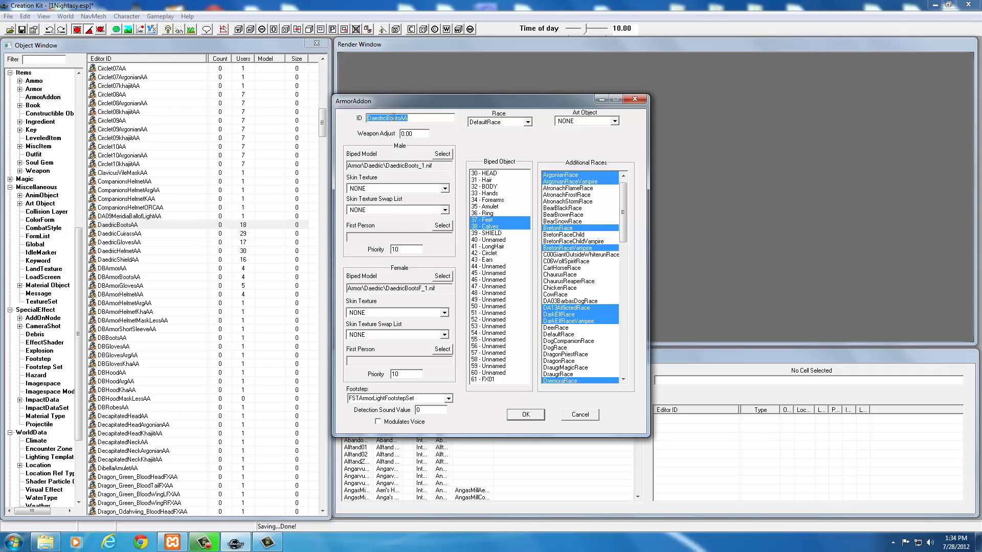
{"action": "left_click_drag", "start_coordinate": [402, 117], "coordinate": [366, 117]}
{"action": "type", "text": "091"}
{"action": "type", "text": "Nightasy"}
{"action": "type", "text": "Gloves"}
{"action": "key", "text": "BackSpace"}
{"action": "key", "text": "BackSpace"}
{"action": "key", "text": "BackSpace"}
{"action": "key", "text": "BackSpace"}
{"action": "key", "text": "BackSpace"}
{"action": "key", "text": "BackSpace"}
{"action": "type", "text": "Boots"}
Set the boots' female biped model to bootsf_1 from the 1Nightasy folder and save the addon as a new form.
{"action": "left_click", "coordinate": [442, 277]}
{"action": "left_click", "coordinate": [458, 193]}
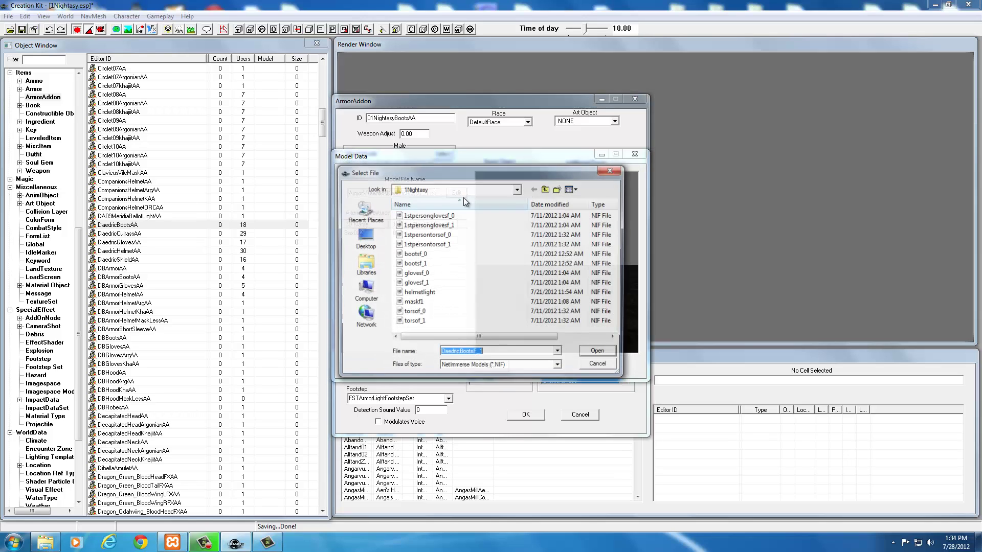
{"action": "left_click", "coordinate": [423, 266]}
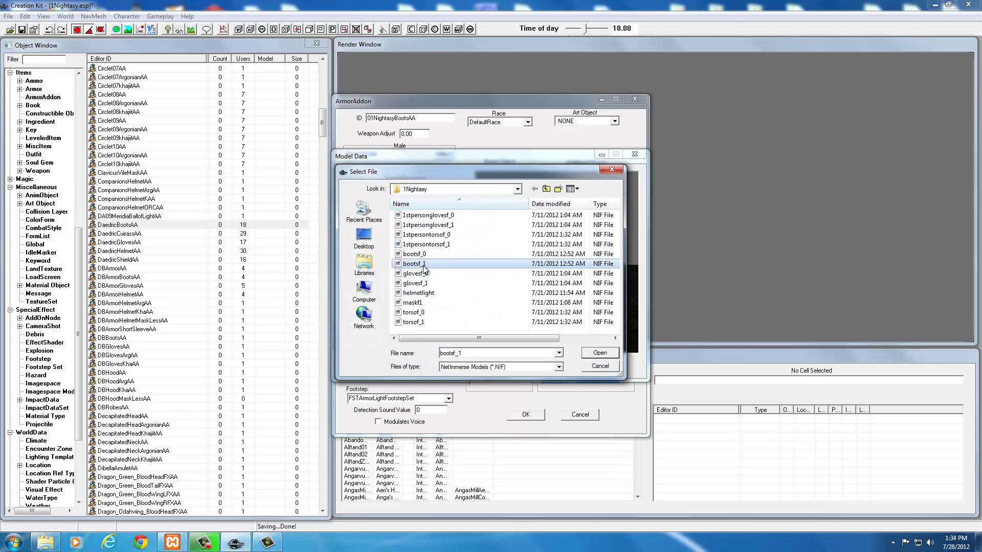
{"action": "left_click", "coordinate": [594, 353]}
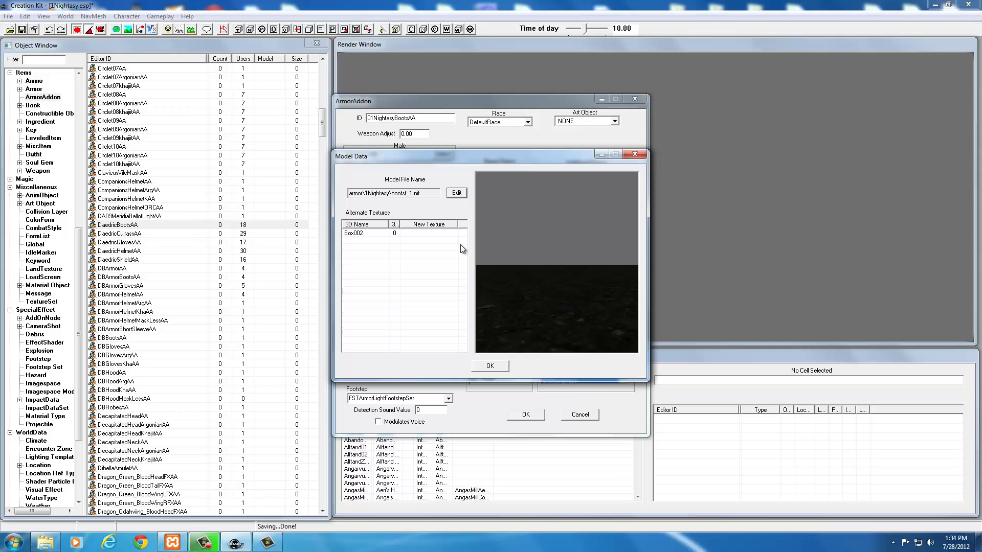
{"action": "left_click", "coordinate": [491, 366]}
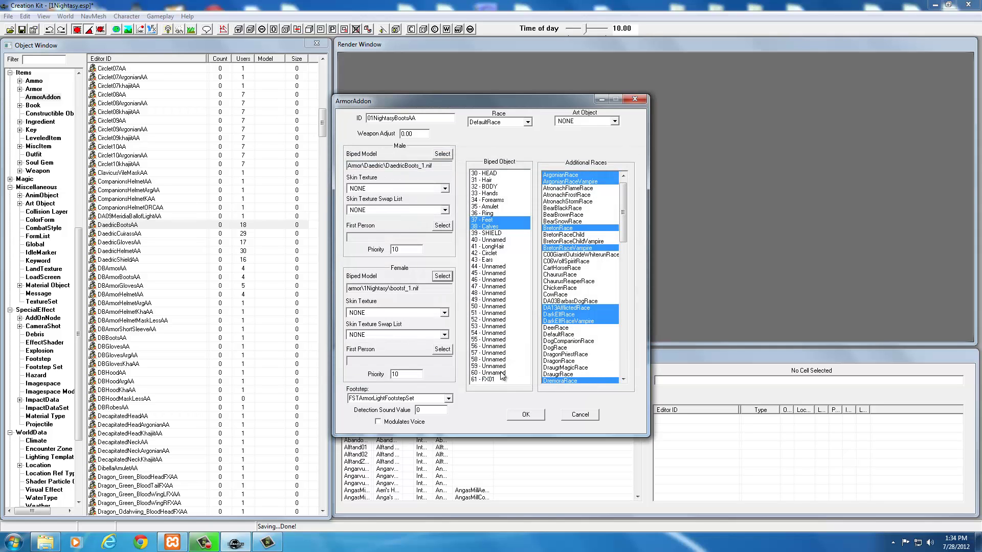
{"action": "left_click", "coordinate": [526, 415]}
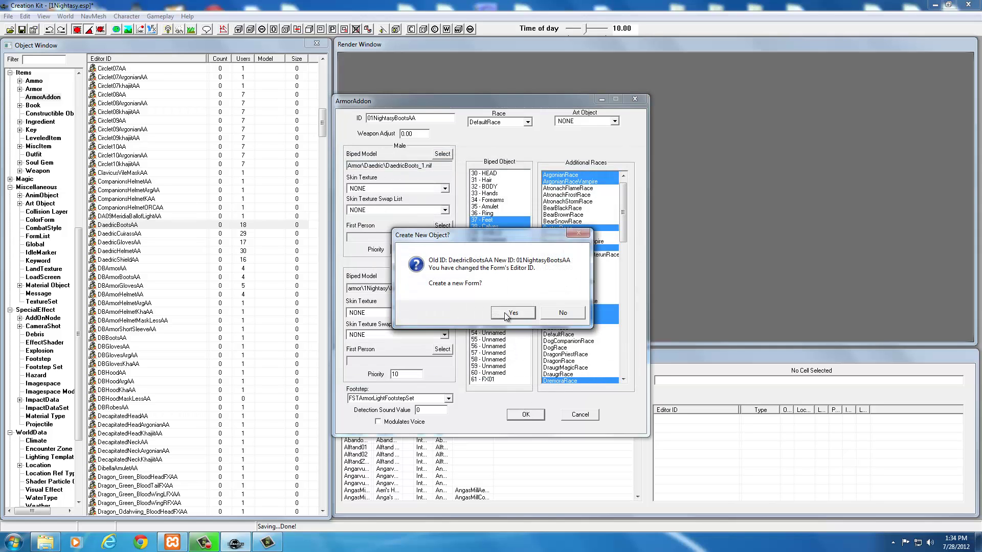
{"action": "left_click", "coordinate": [499, 314]}
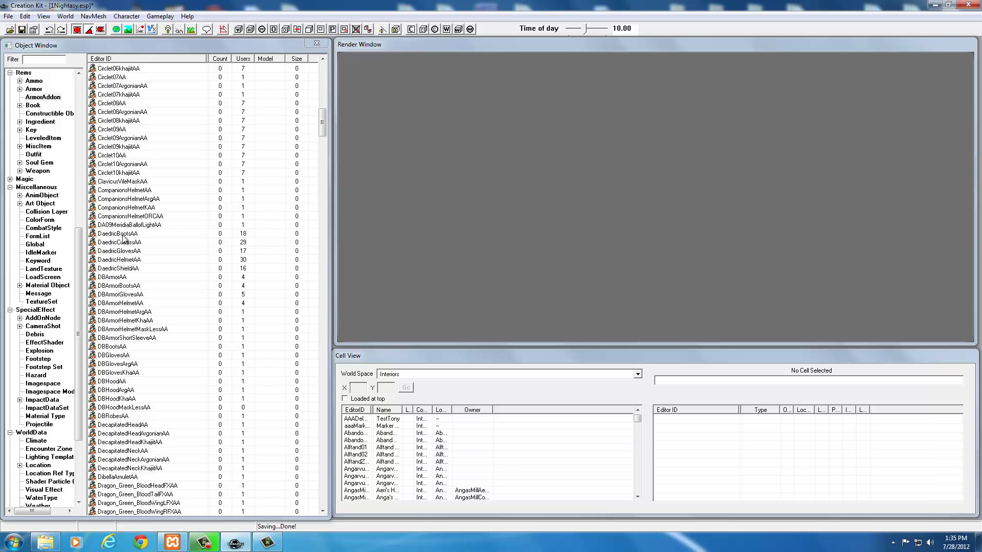
Find and open the HideHelmetAA armor addon and change its ID to 01NightasyHelmetAA.
{"action": "left_click", "coordinate": [127, 260]}
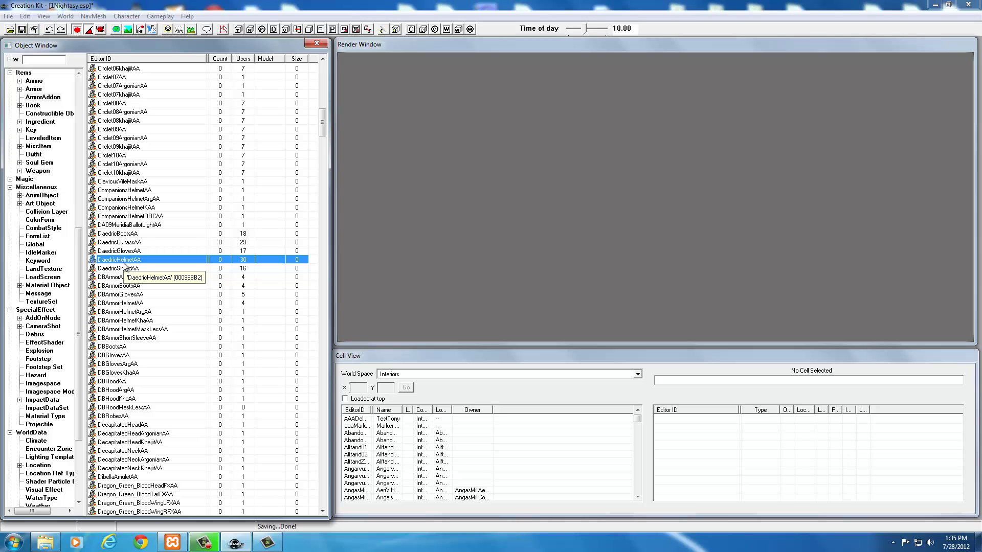
{"action": "left_click", "coordinate": [122, 270]}
{"action": "scroll", "coordinate": [122, 276], "scroll_direction": "down", "scroll_amount": 4}
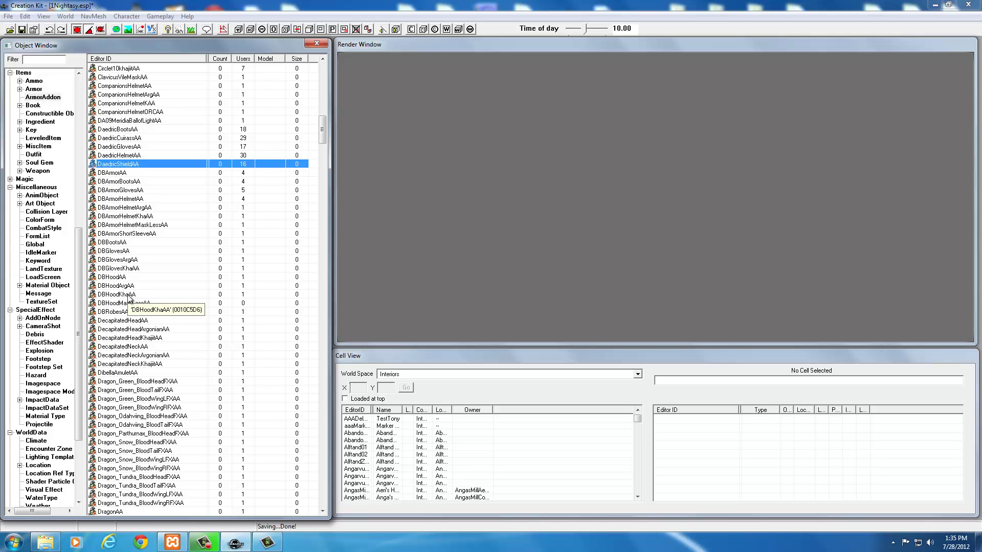
{"action": "scroll", "coordinate": [129, 299], "scroll_direction": "up", "scroll_amount": 12}
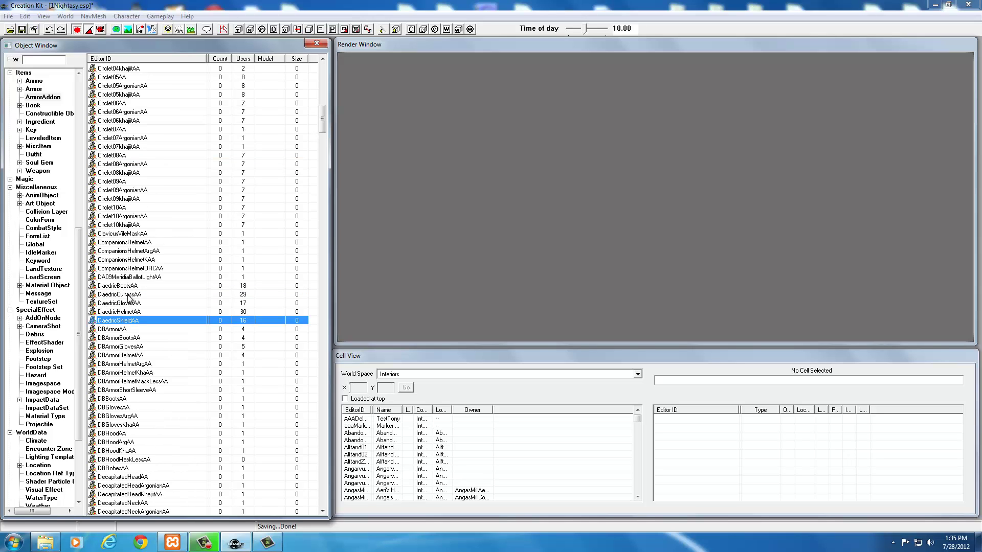
{"action": "scroll", "coordinate": [129, 299], "scroll_direction": "down", "scroll_amount": 20}
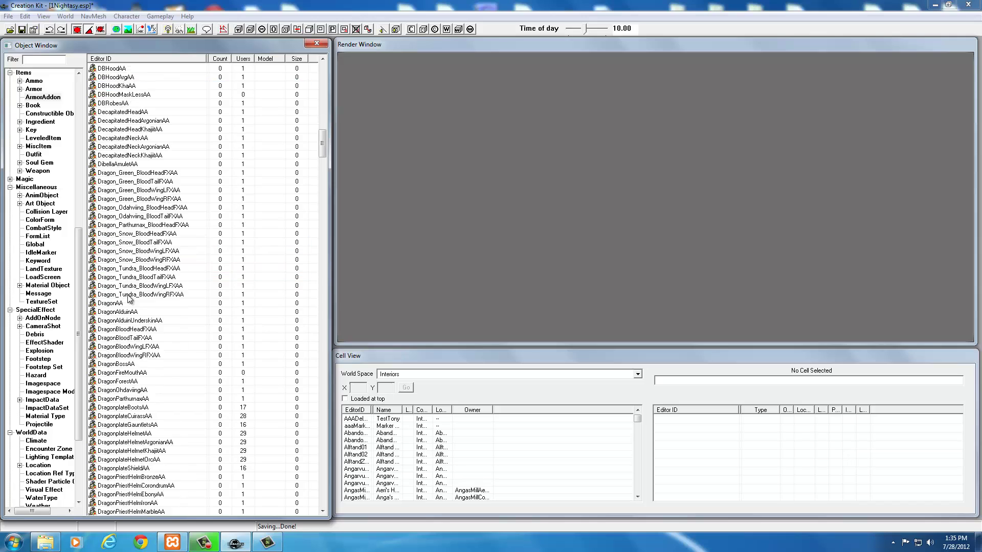
{"action": "scroll", "coordinate": [129, 299], "scroll_direction": "down", "scroll_amount": 20}
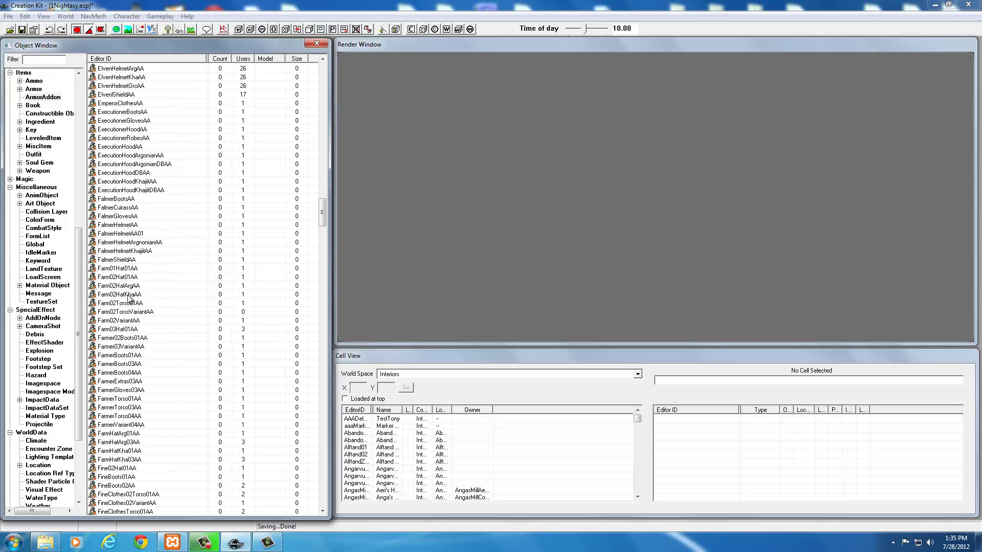
{"action": "scroll", "coordinate": [130, 299], "scroll_direction": "down", "scroll_amount": 4}
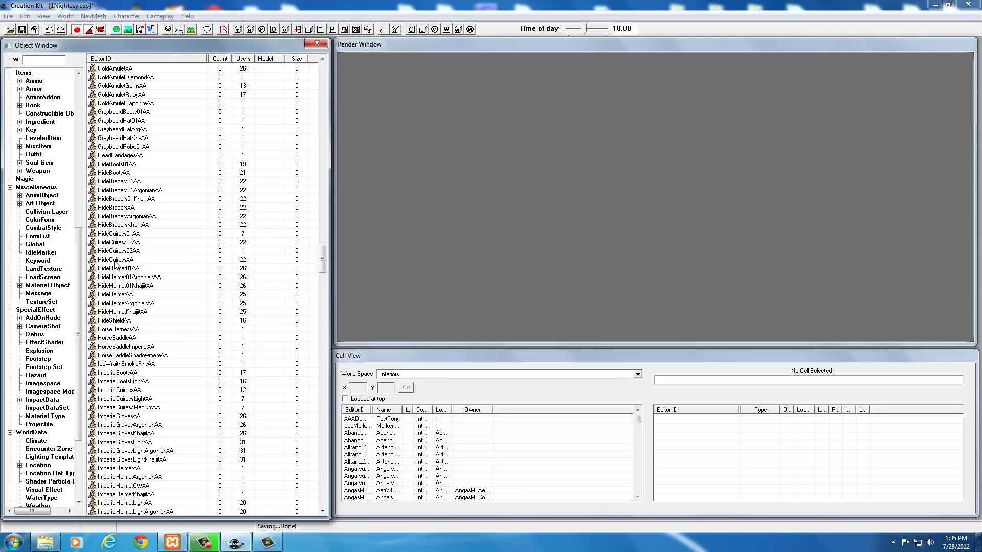
{"action": "double_click", "coordinate": [115, 295]}
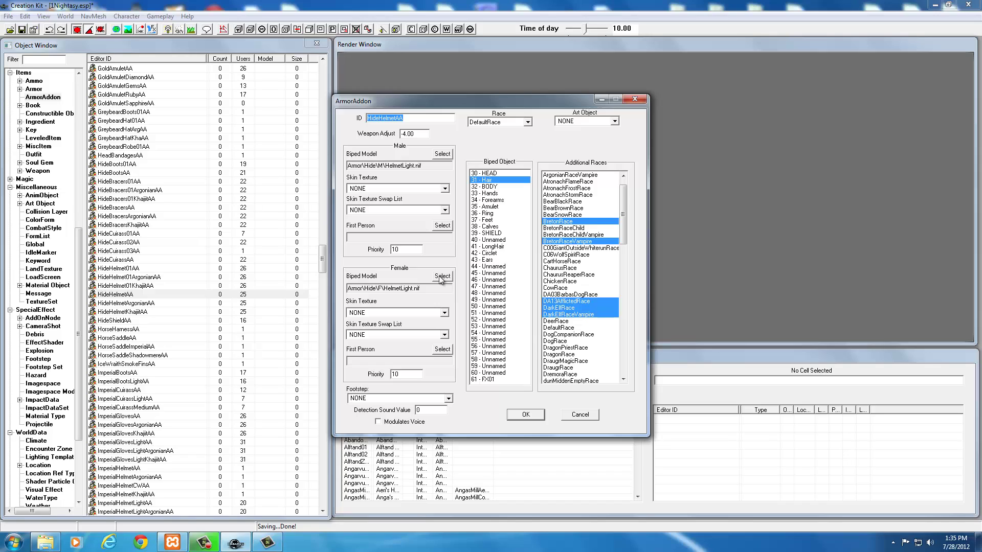
{"action": "left_click_drag", "start_coordinate": [398, 118], "coordinate": [342, 118]}
{"action": "left_click", "coordinate": [395, 118]}
{"action": "key", "text": "BackSpace"}
{"action": "type", "text": "01NightasyHelmet"}
Set the helmet's female biped model to helmetlight from the 1Nightasy folder.
{"action": "left_click", "coordinate": [446, 278]}
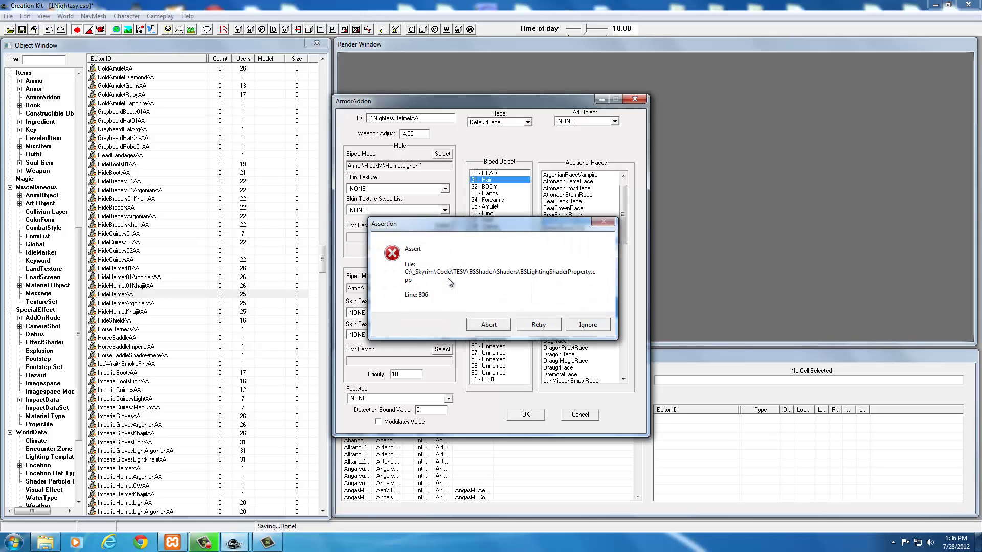
{"action": "left_click", "coordinate": [533, 325]}
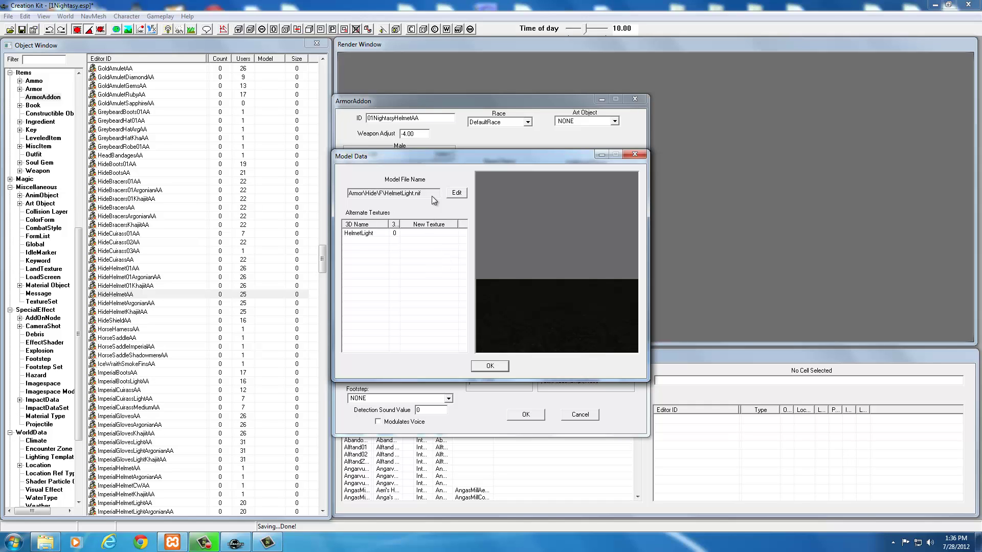
{"action": "left_click", "coordinate": [455, 194]}
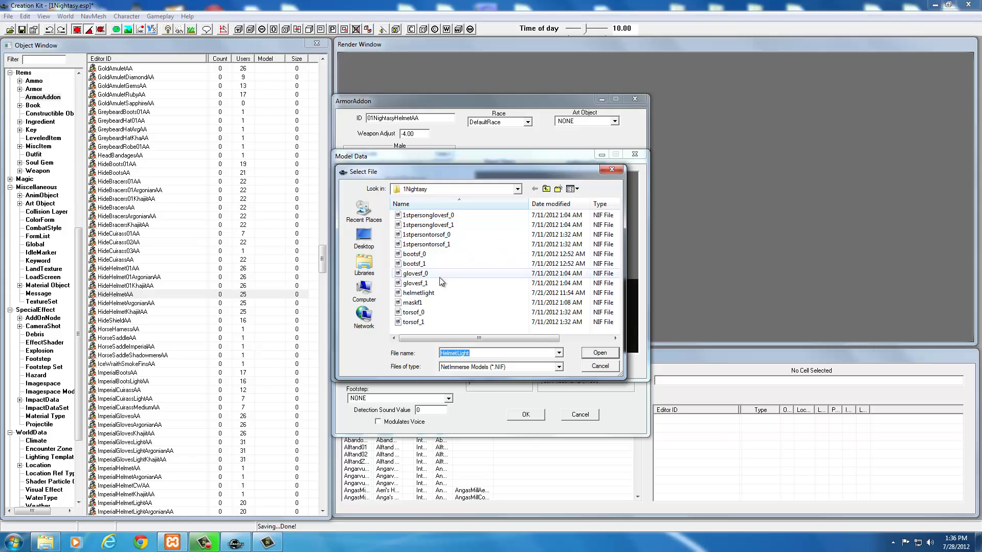
{"action": "left_click", "coordinate": [428, 294]}
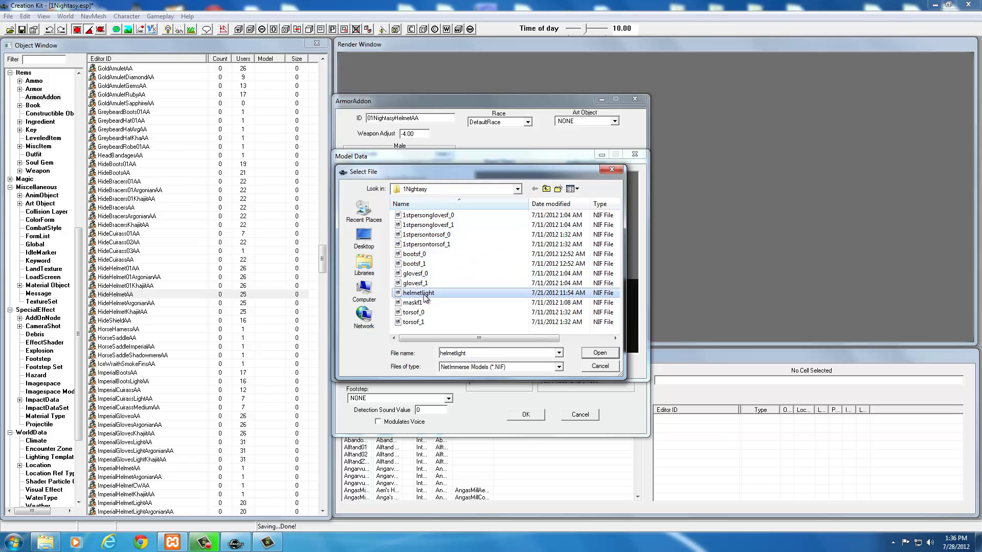
{"action": "left_click", "coordinate": [593, 353]}
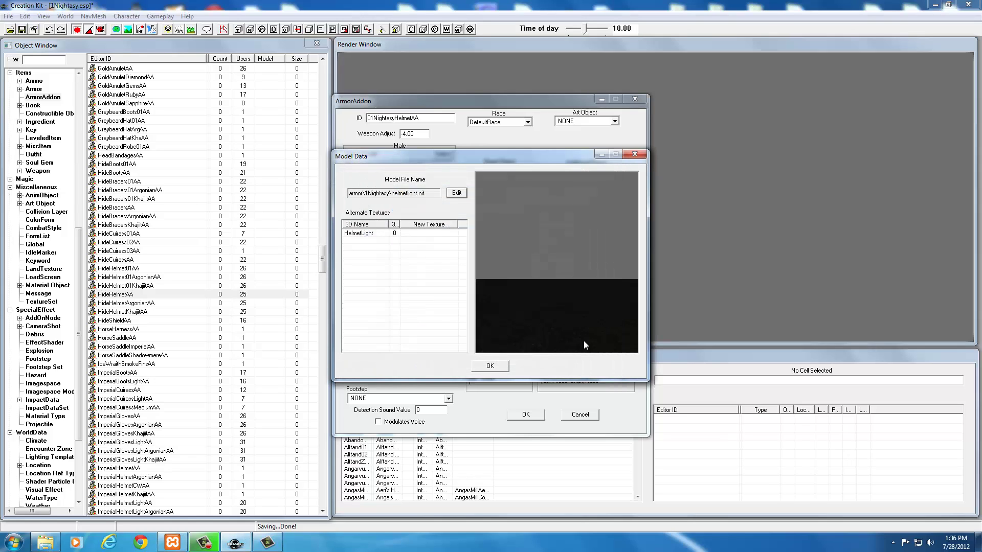
{"action": "left_click", "coordinate": [490, 366]}
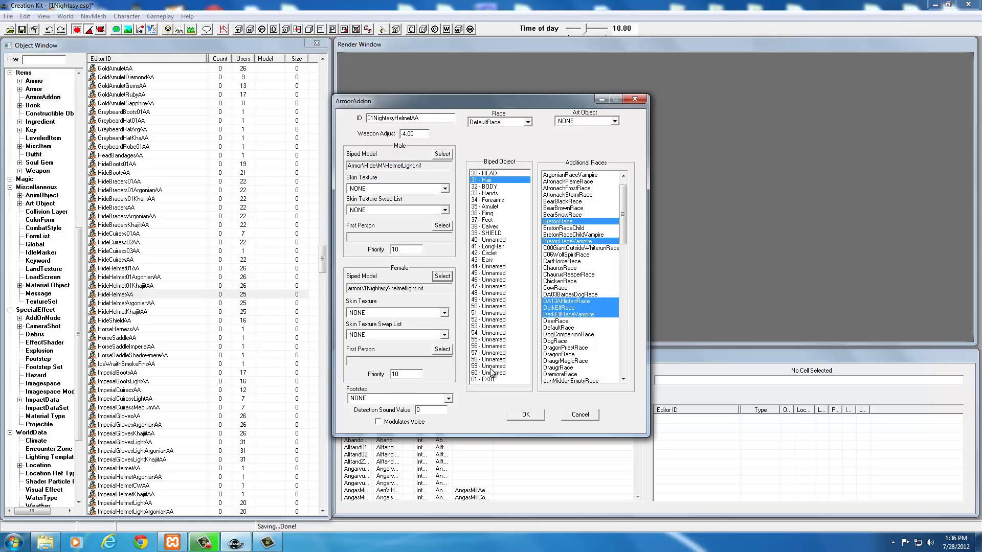
Save the 01NightasyHelmetAA armor addon as a new form and check the 01Nightasy entries in the addon list.
{"action": "left_click", "coordinate": [525, 417]}
{"action": "left_click", "coordinate": [527, 415]}
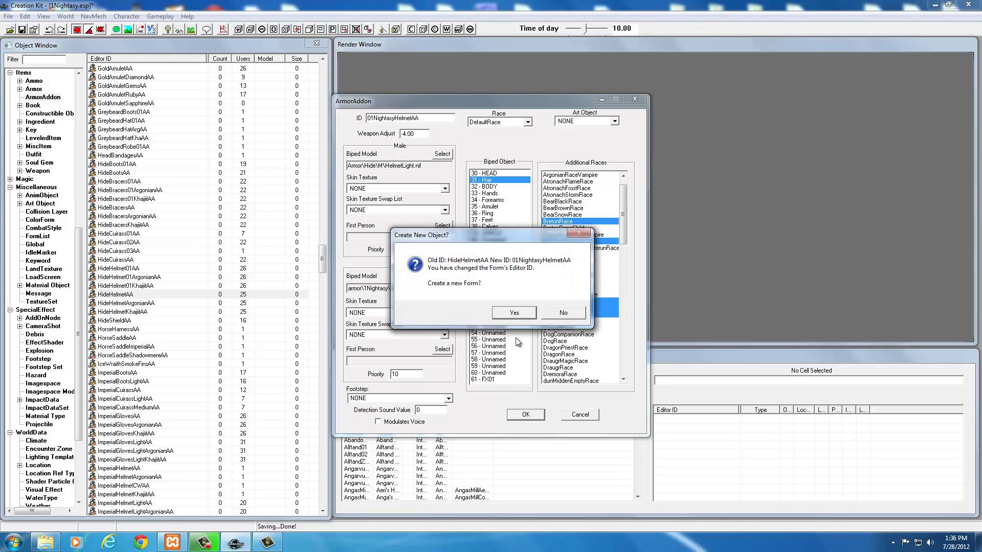
{"action": "left_click", "coordinate": [514, 312]}
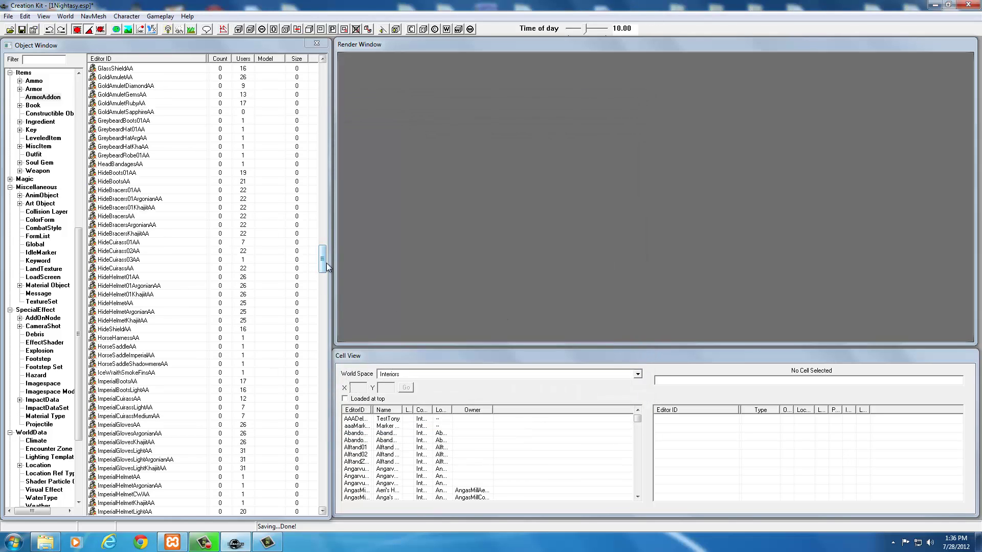
{"action": "left_click_drag", "start_coordinate": [322, 261], "coordinate": [328, 71]}
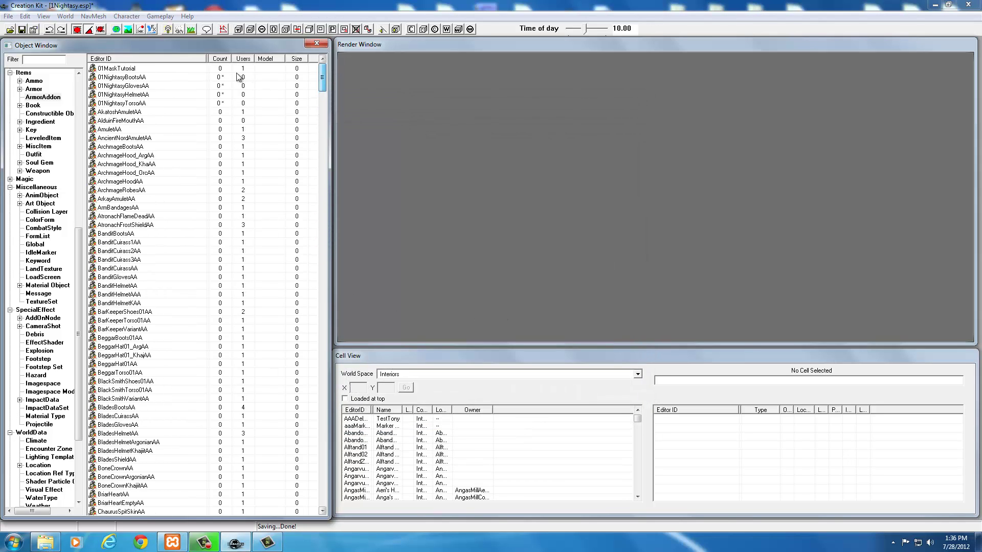
Open the 01MaskTutorial armor addon and change its ID to 01NightasyMaskAA.
{"action": "double_click", "coordinate": [123, 69]}
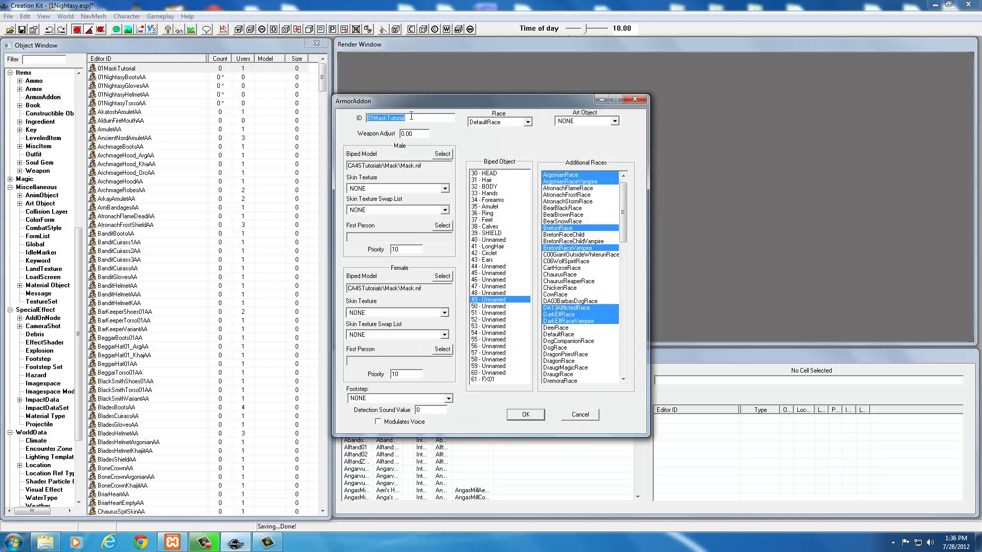
{"action": "left_click_drag", "start_coordinate": [407, 117], "coordinate": [374, 117]}
{"action": "type", "text": "M"}
{"action": "type", "text": "ightasyMas"}
Set the mask's female biped model to maskf1 from the 1Nightasy folder.
{"action": "left_click", "coordinate": [442, 276]}
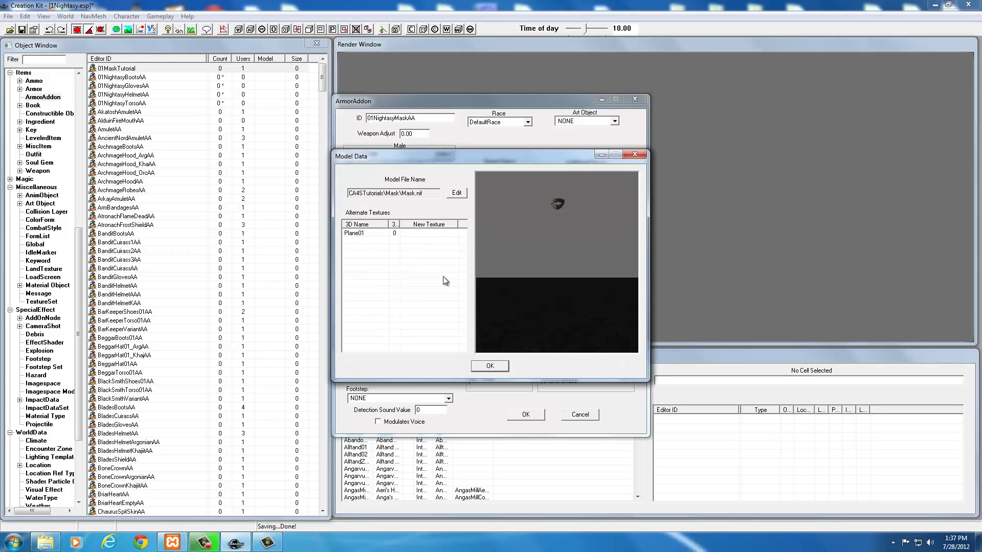
{"action": "left_click", "coordinate": [456, 193]}
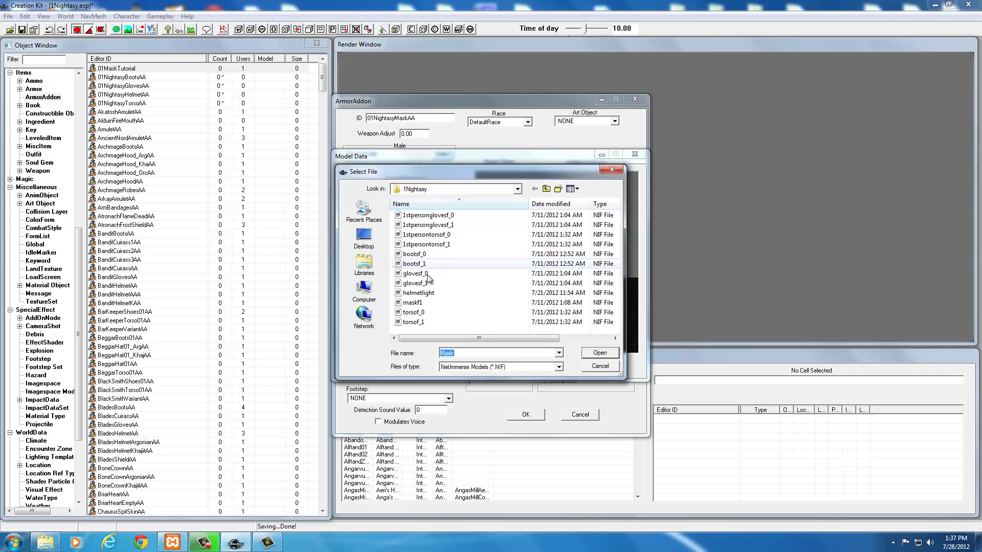
{"action": "left_click", "coordinate": [413, 303]}
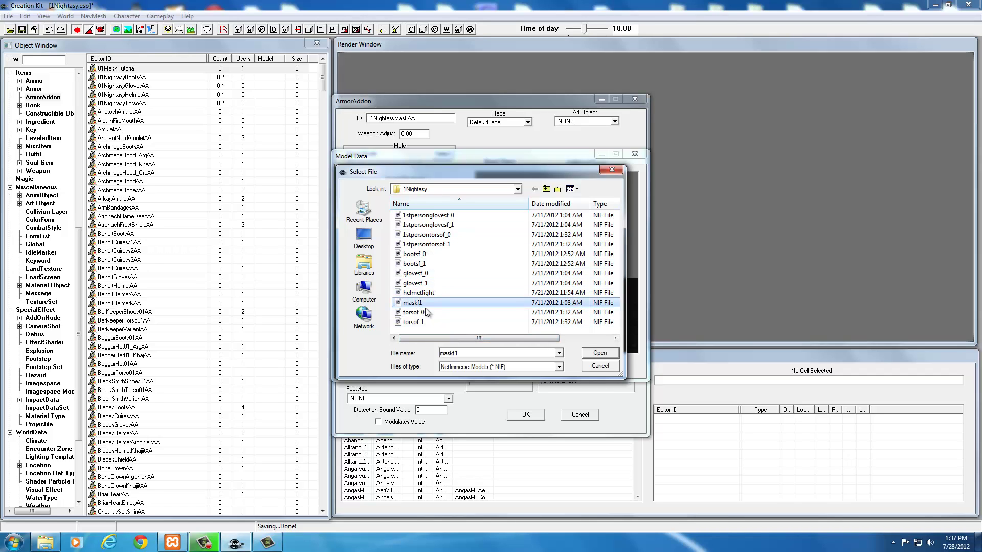
{"action": "left_click", "coordinate": [598, 353]}
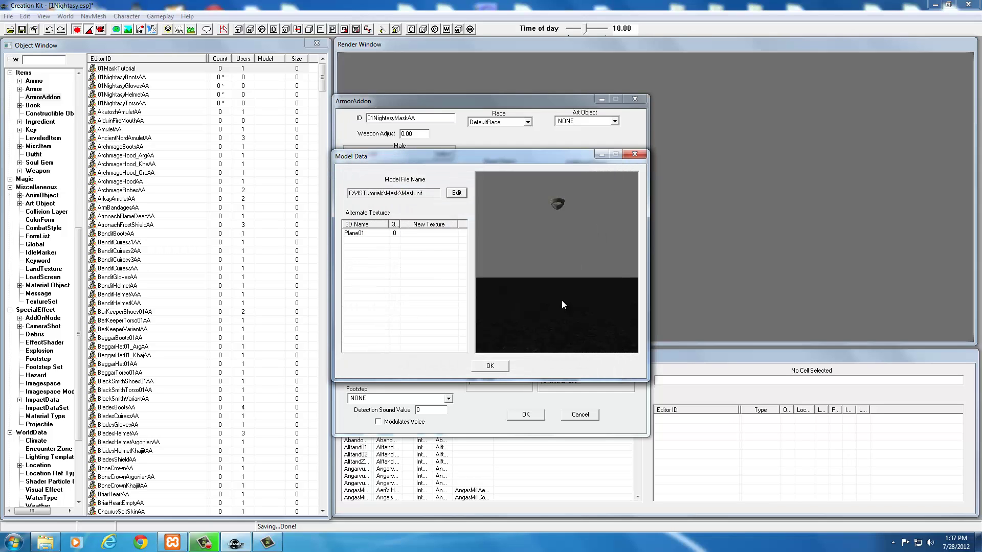
{"action": "left_click", "coordinate": [491, 365]}
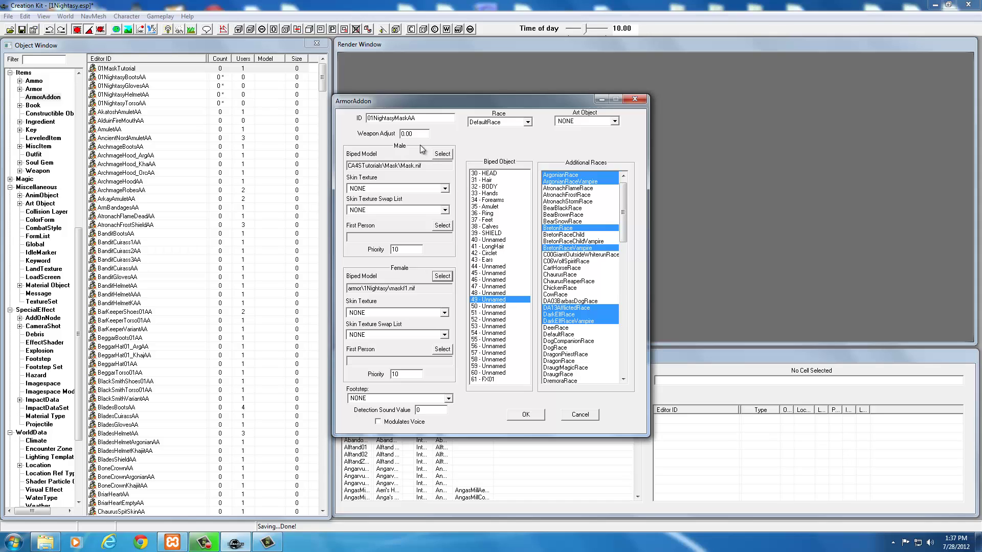
Save the 01NightasyMaskAA addon as a new form and check the 01Nightasy entries in the addon list.
{"action": "left_click", "coordinate": [526, 415]}
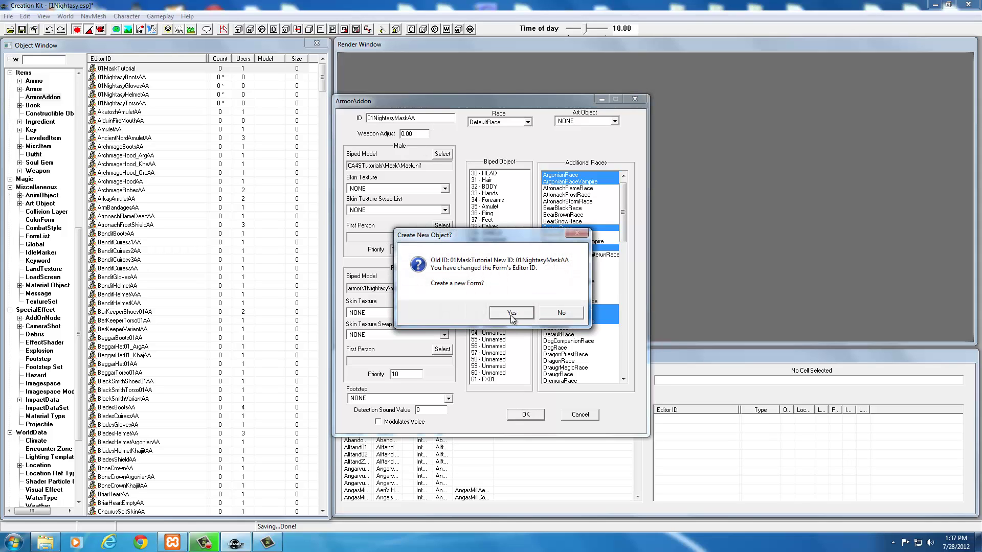
{"action": "left_click", "coordinate": [512, 313]}
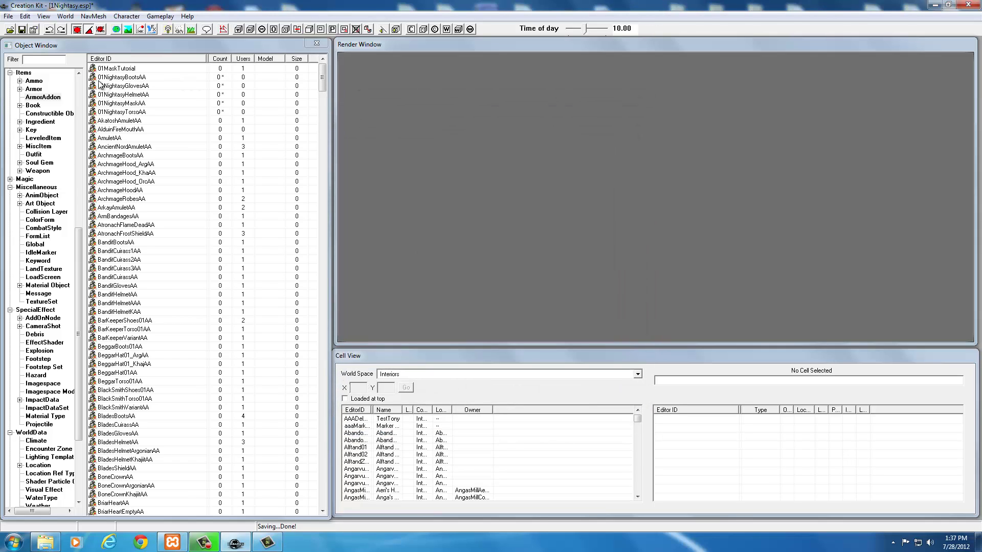
{"action": "left_click_drag", "start_coordinate": [102, 85], "coordinate": [123, 112]}
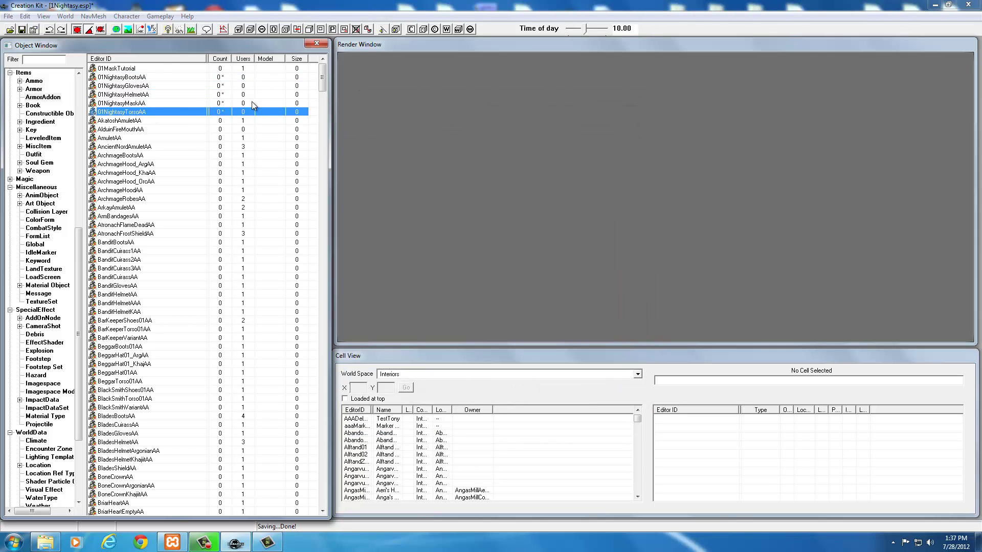
Find the ArmorDaedricCuirass entry among the armor items and open it for editing.
{"action": "left_click", "coordinate": [35, 90]}
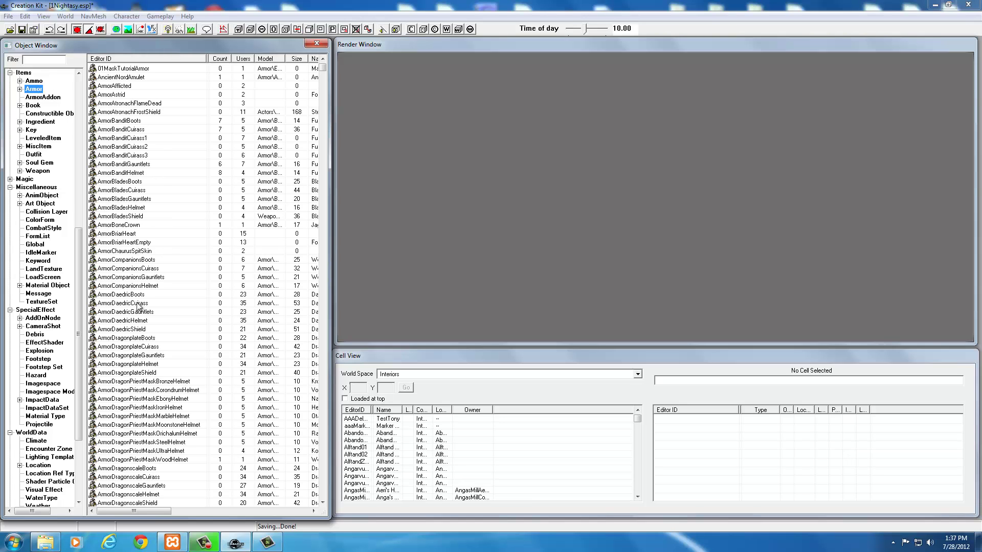
{"action": "left_click", "coordinate": [139, 384]}
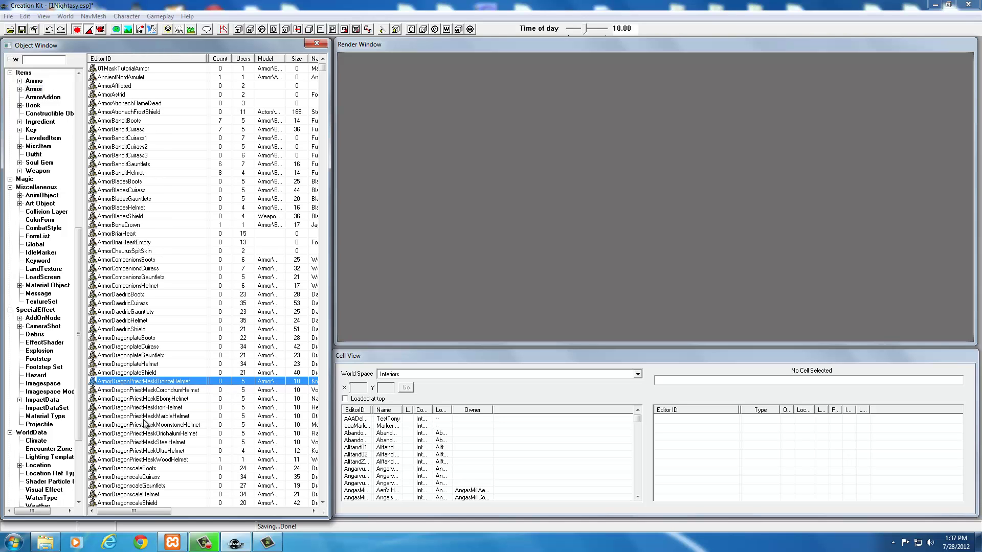
{"action": "scroll", "coordinate": [145, 422], "scroll_direction": "down", "scroll_amount": 4}
{"action": "scroll", "coordinate": [145, 422], "scroll_direction": "down", "scroll_amount": 2}
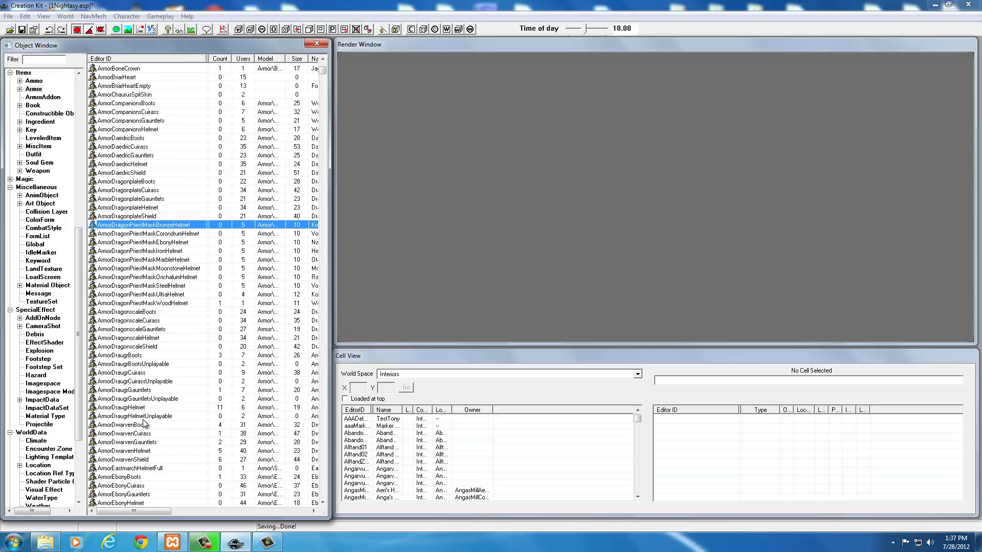
{"action": "left_click", "coordinate": [128, 374]}
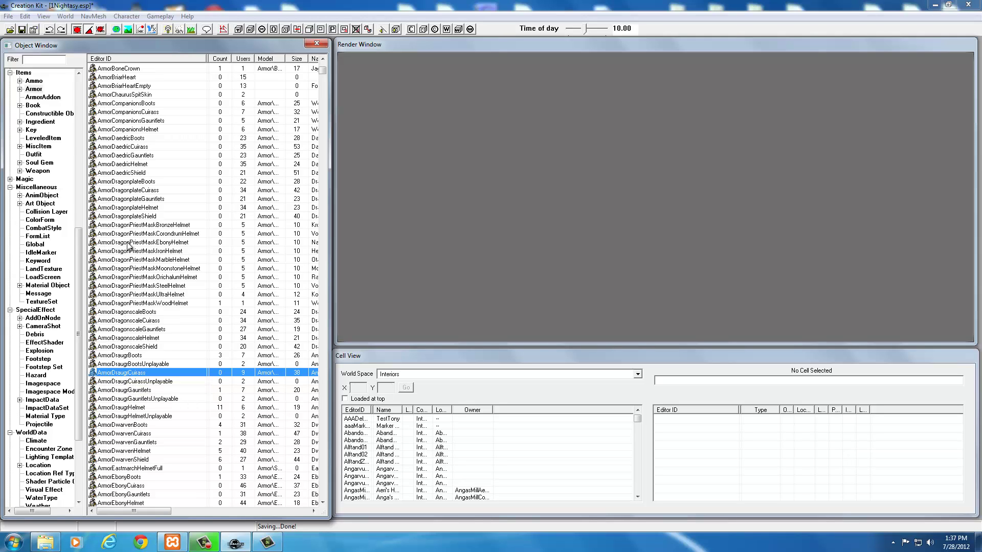
{"action": "left_click", "coordinate": [127, 147]}
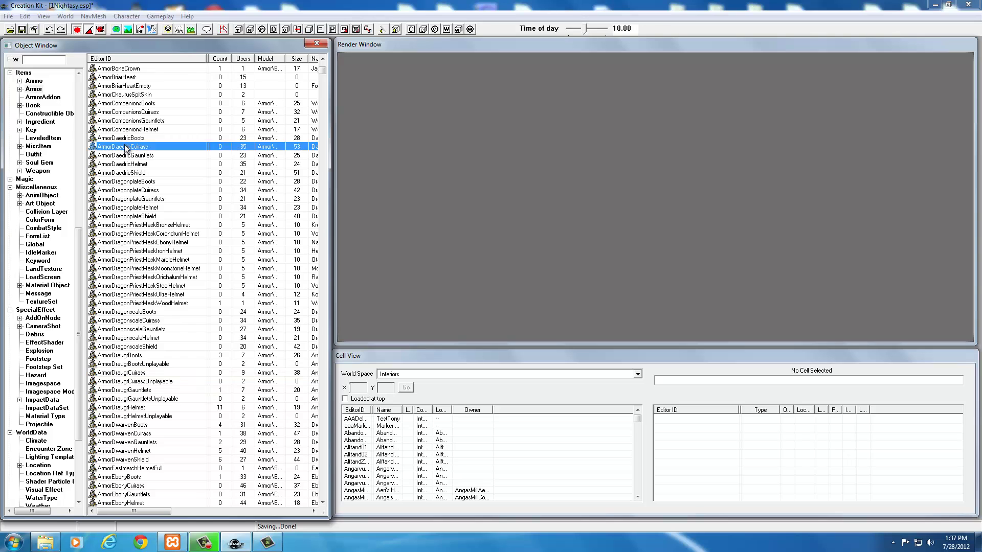
{"action": "scroll", "coordinate": [128, 148], "scroll_direction": "up", "scroll_amount": 3}
{"action": "double_click", "coordinate": [122, 226]}
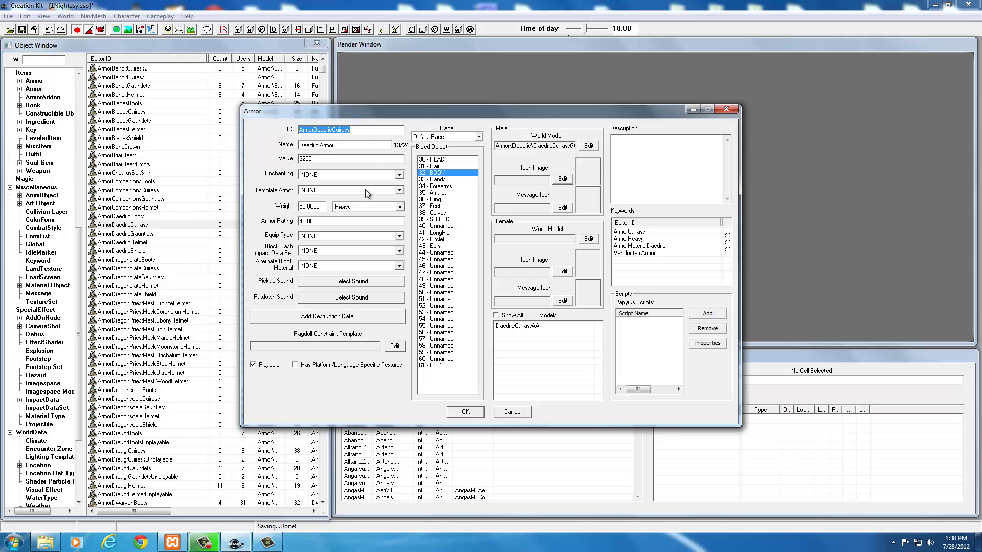
Change the cuirass's ID to 01NightasyTorso and its name to Nightasy Torso.
{"action": "double_click", "coordinate": [351, 130]}
{"action": "type", "text": "01Armor"}
{"action": "key", "text": "BackSpace"}
{"action": "type", "text": "NightasyTorso"}
{"action": "key", "text": "Tab"}
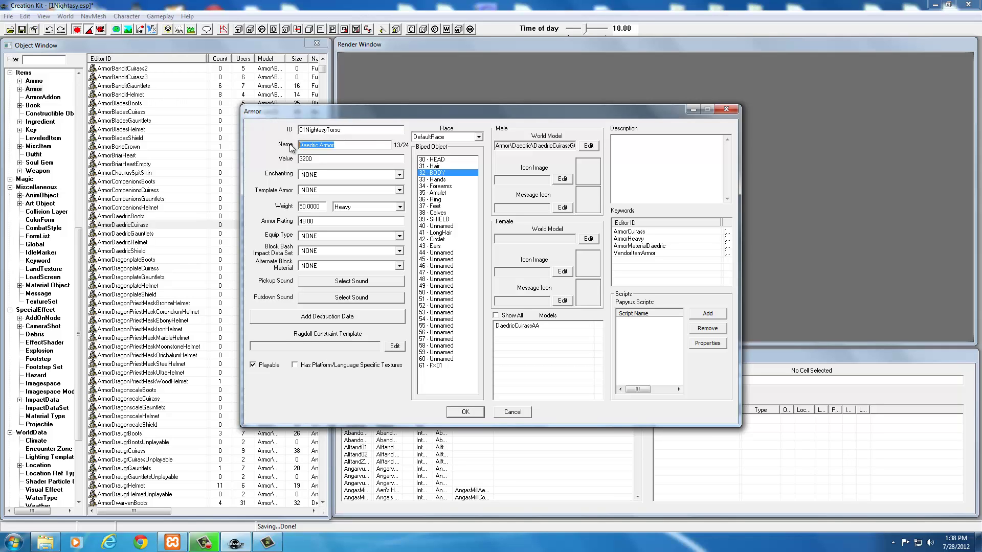
{"action": "type", "text": "Nightasy Torso"}
Review the torso armor's value and its available enchantment and template armor options.
{"action": "double_click", "coordinate": [307, 159]}
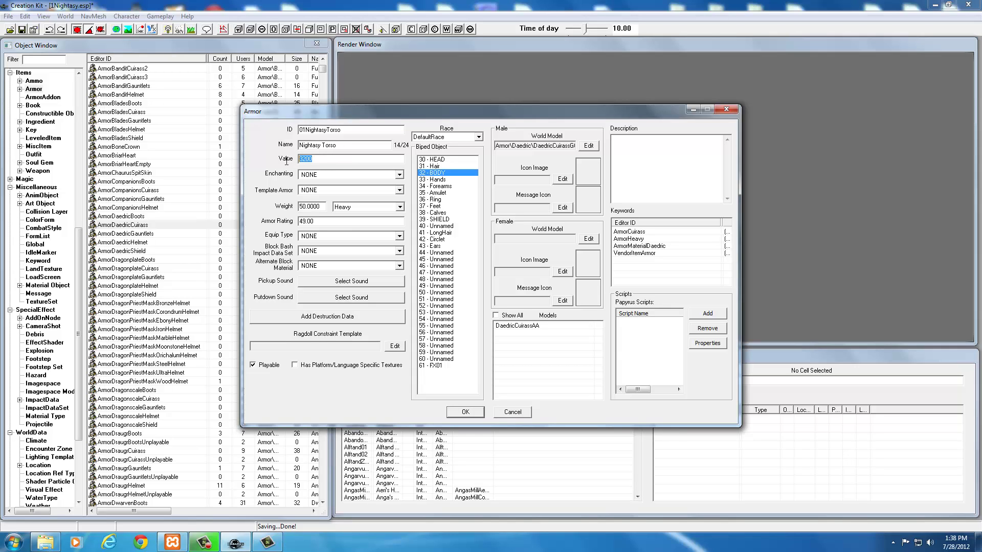
{"action": "left_click", "coordinate": [329, 160]}
{"action": "left_click", "coordinate": [399, 175]}
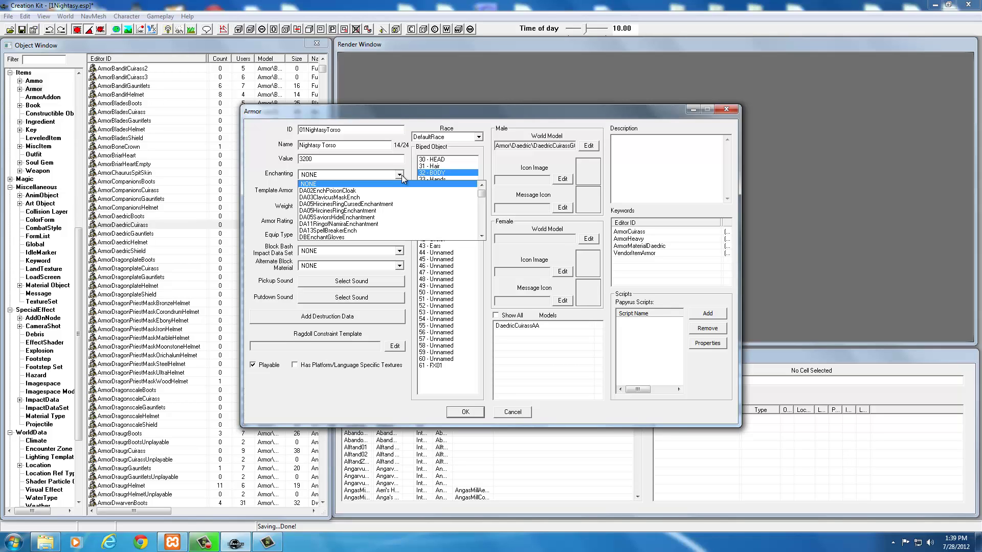
{"action": "left_click", "coordinate": [323, 176]}
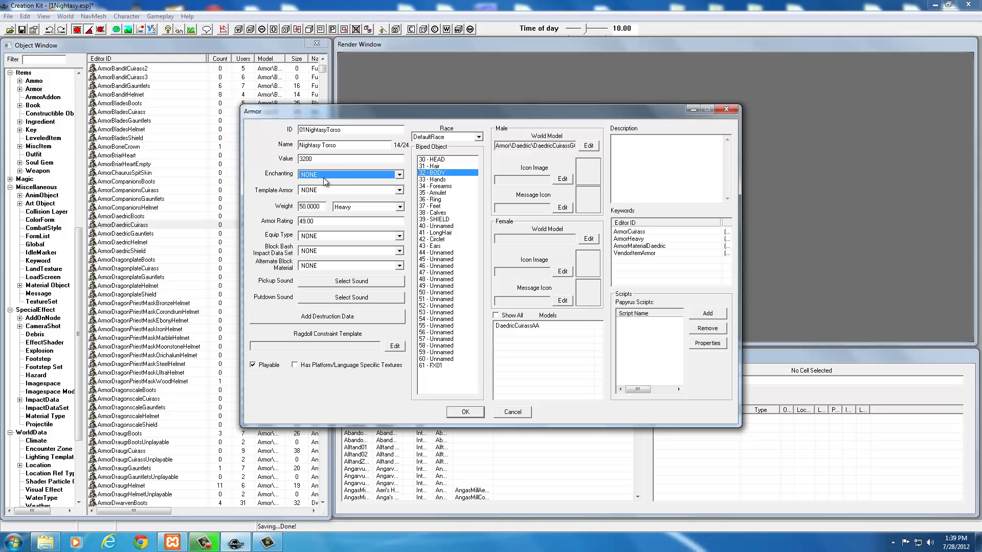
{"action": "left_click", "coordinate": [399, 191]}
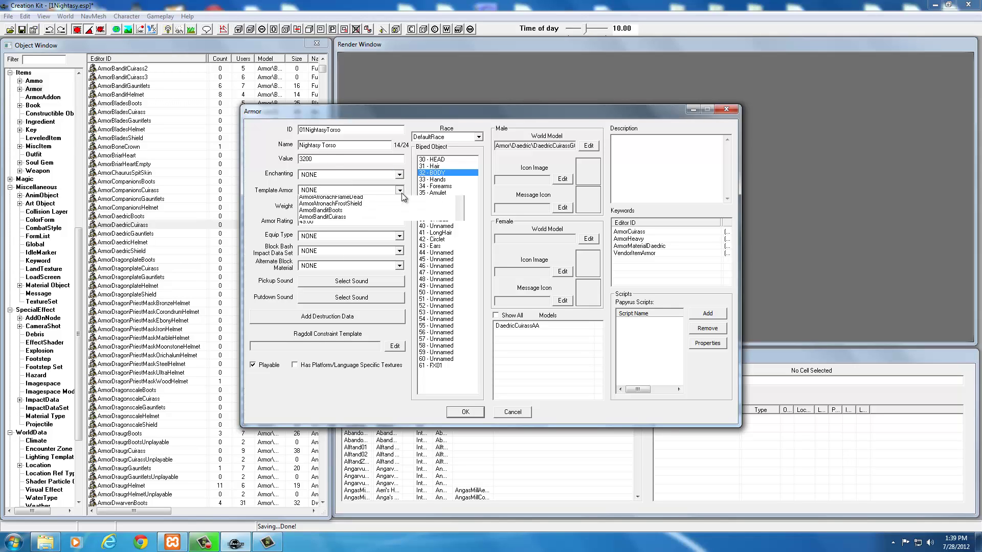
{"action": "left_click", "coordinate": [399, 190]}
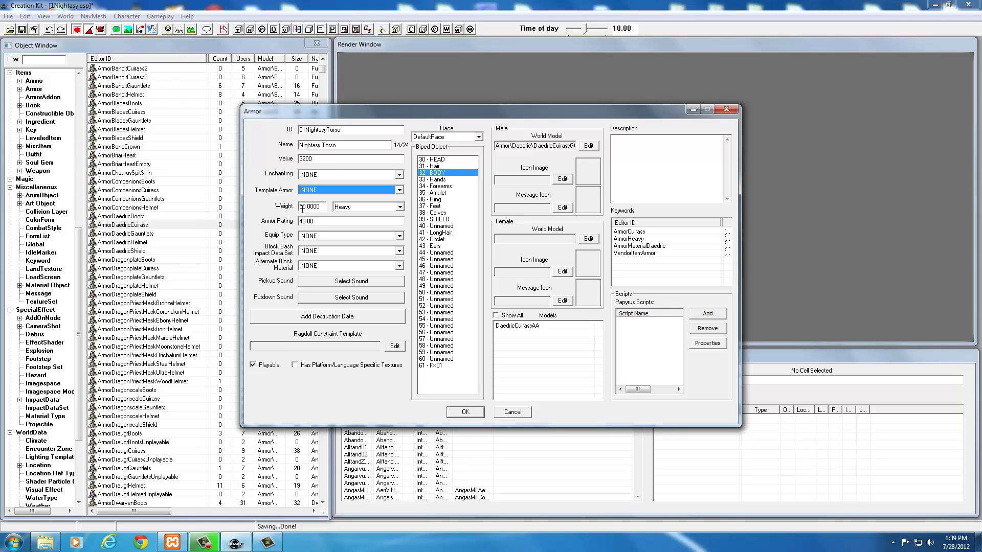
Set the torso armor's weight to 7 and its weight class to Light.
{"action": "left_click", "coordinate": [301, 206]}
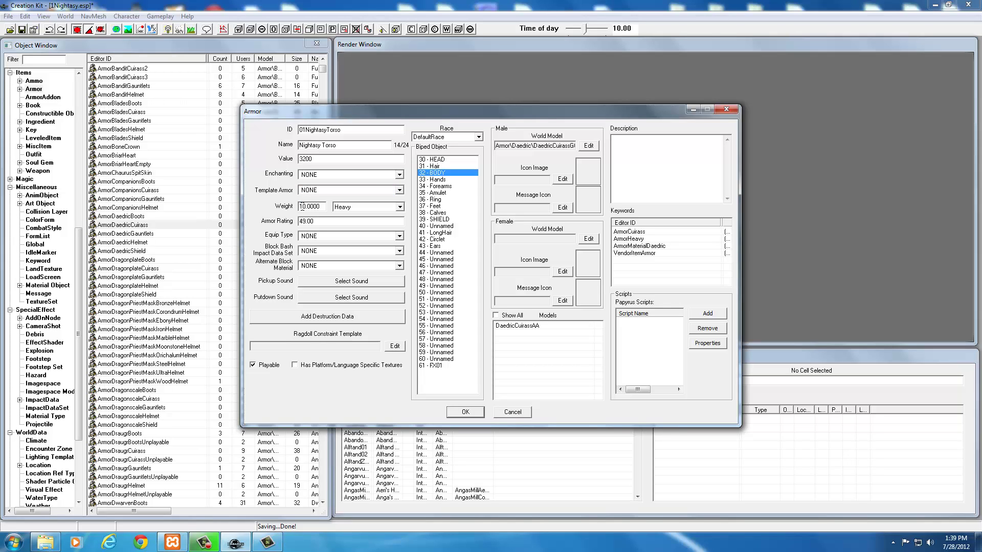
{"action": "key", "text": "Delete"}
{"action": "key", "text": "Delete"}
{"action": "type", "text": "7"}
{"action": "left_click", "coordinate": [354, 207]}
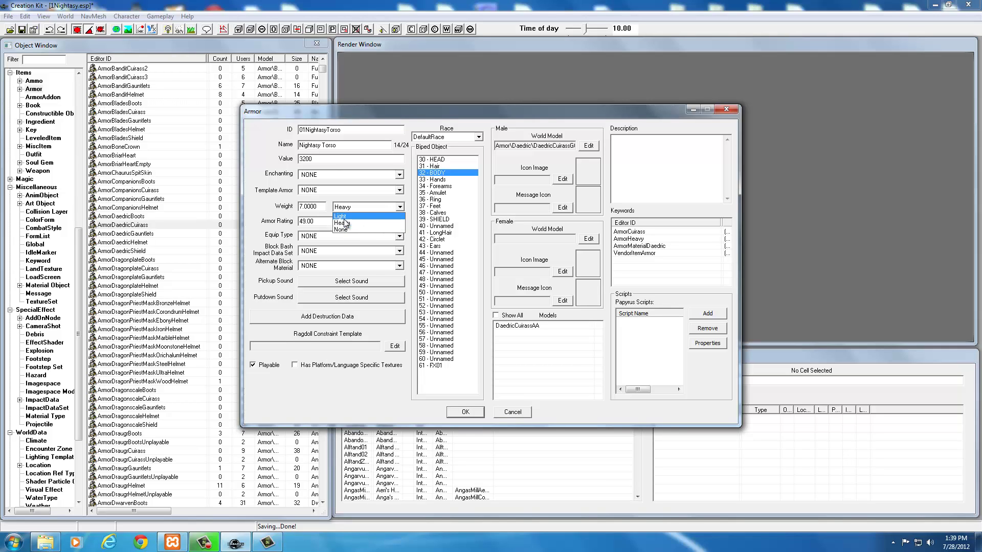
{"action": "left_click", "coordinate": [343, 217]}
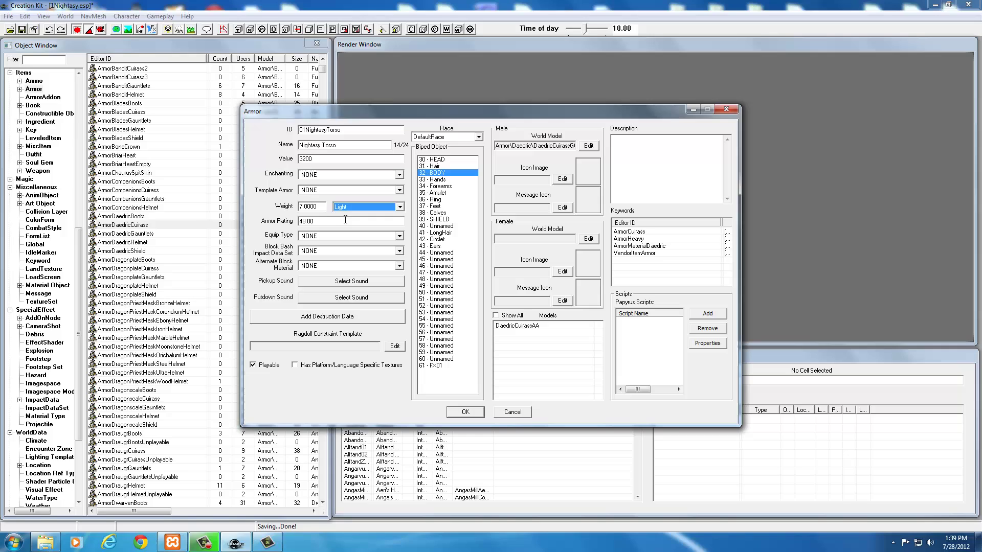
Set the torso's armor rating to 29 and check the file path of the male world model.
{"action": "left_click", "coordinate": [300, 221]}
{"action": "left_click_drag", "start_coordinate": [300, 221], "coordinate": [306, 235]}
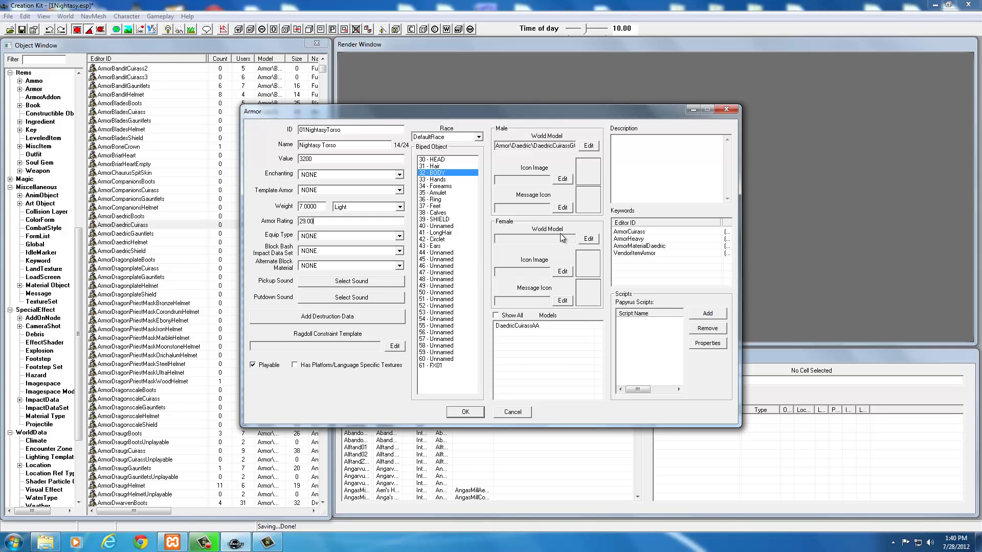
{"action": "left_click_drag", "start_coordinate": [532, 145], "coordinate": [586, 146]}
{"action": "left_click", "coordinate": [533, 147]}
Replace the DaedricCuirassAA model of the torso armor with the 01NightasyTorsoAA addon.
{"action": "left_click", "coordinate": [512, 325]}
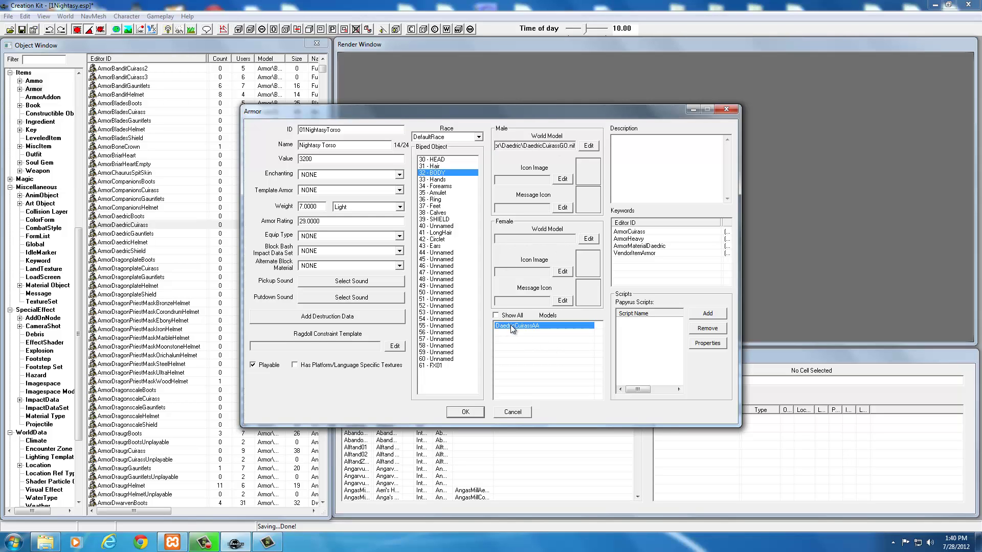
{"action": "right_click", "coordinate": [523, 326]}
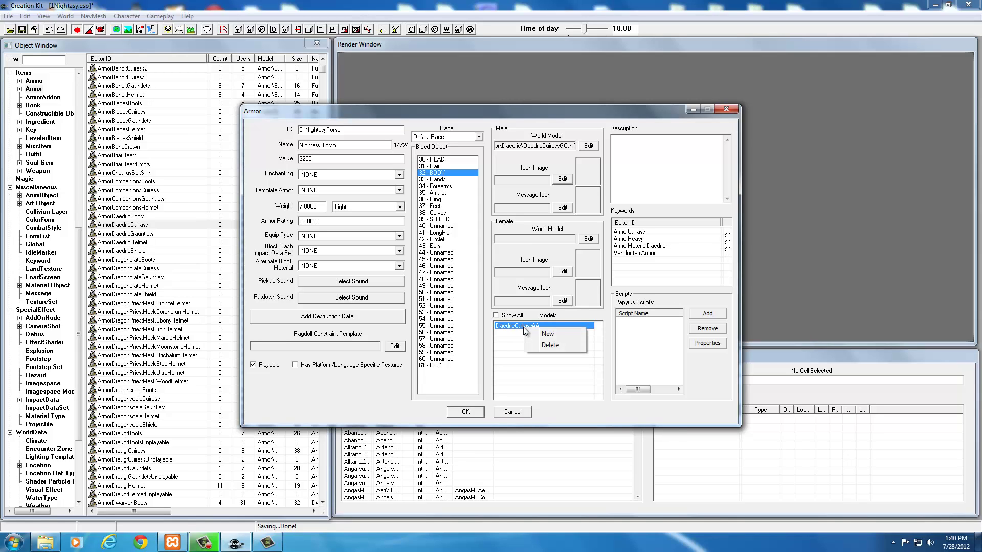
{"action": "left_click", "coordinate": [523, 335]}
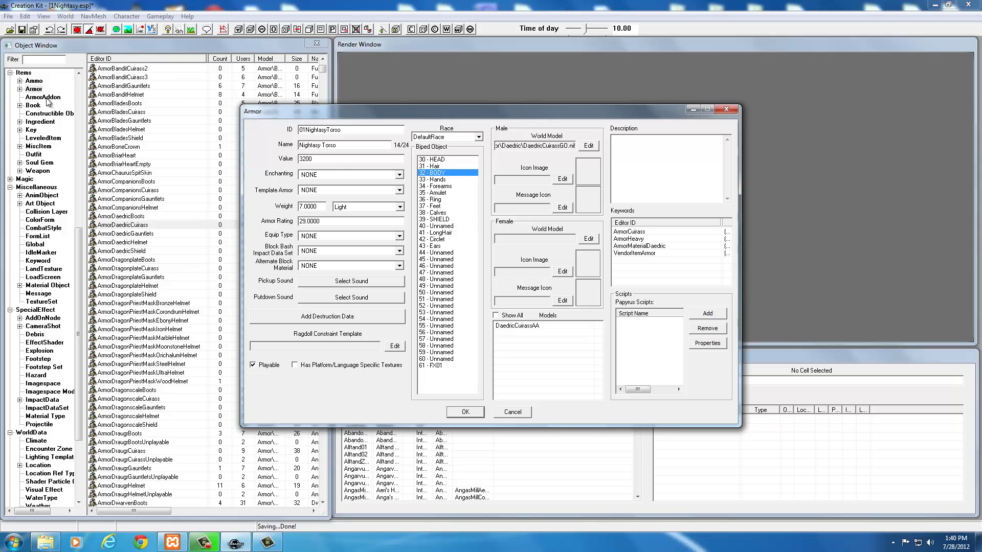
{"action": "right_click", "coordinate": [522, 326]}
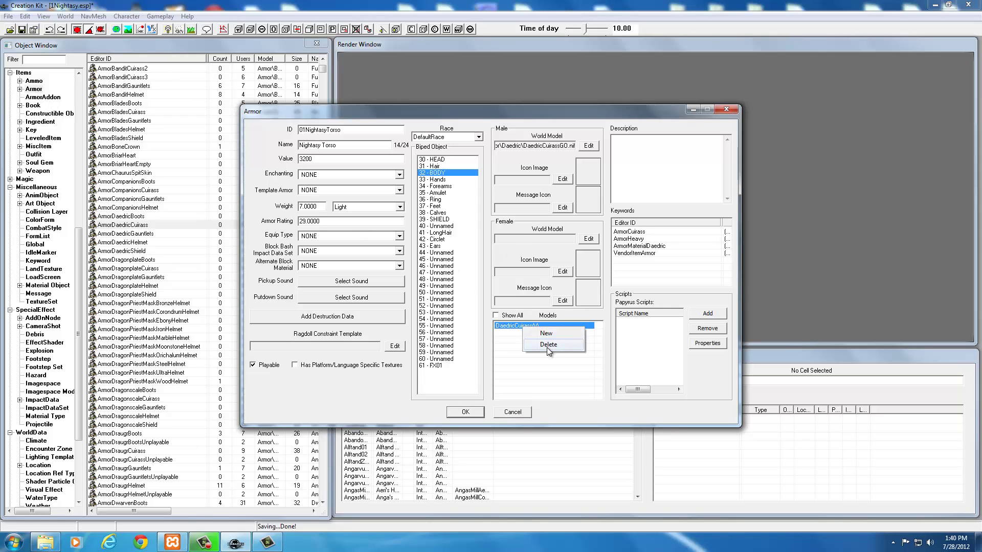
{"action": "left_click", "coordinate": [547, 348]}
{"action": "right_click", "coordinate": [517, 327]}
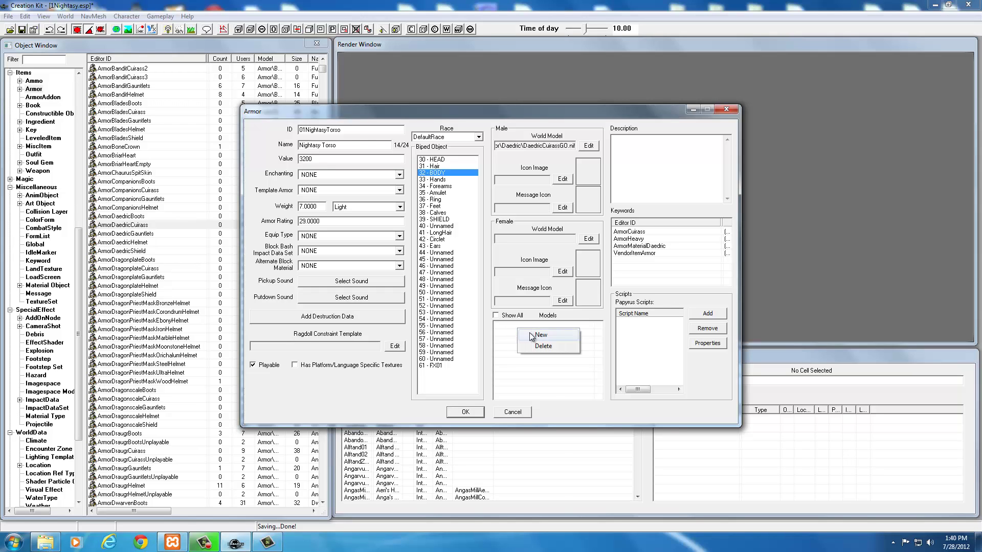
{"action": "left_click", "coordinate": [539, 336]}
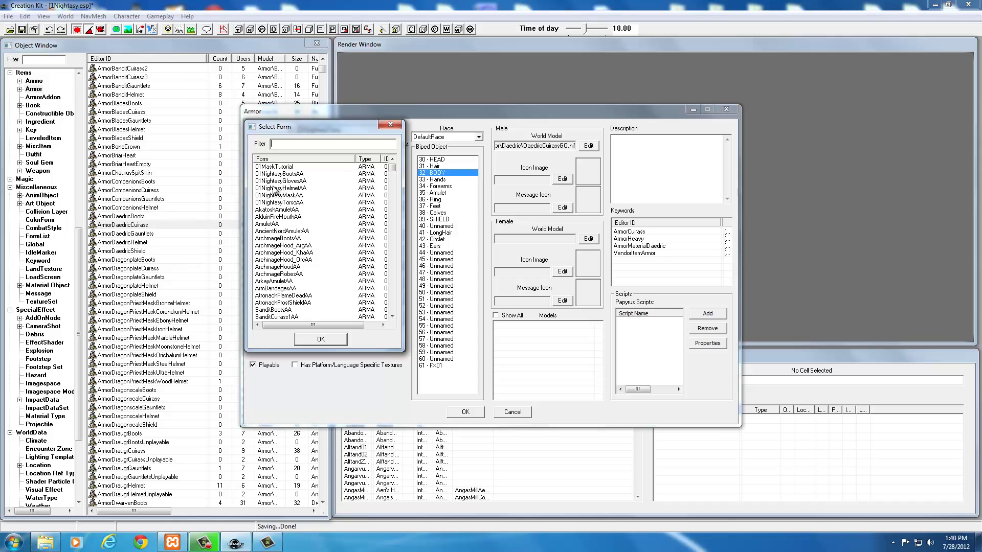
{"action": "left_click", "coordinate": [289, 202]}
{"action": "left_click", "coordinate": [320, 338]}
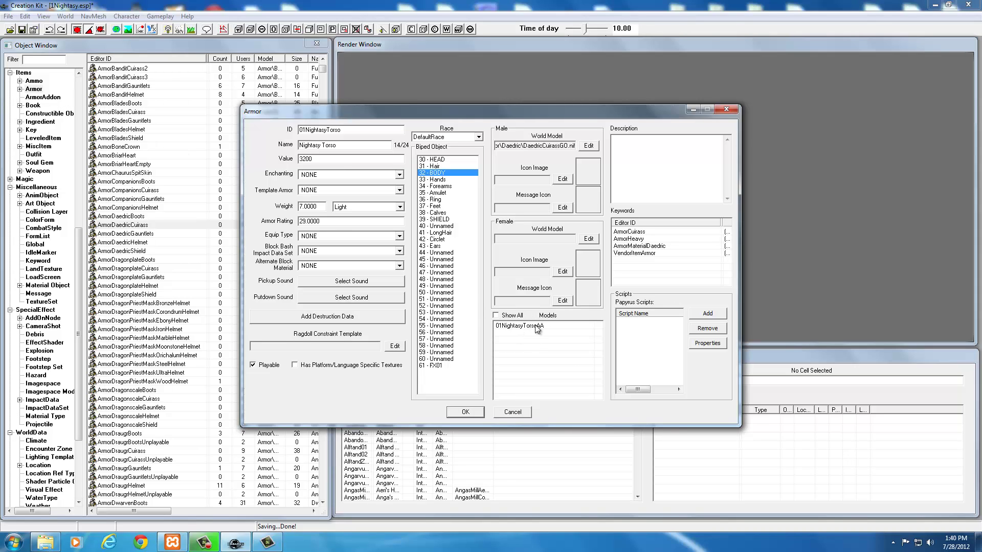
Delete the ArmorHeavy keyword from the torso armor's keyword list.
{"action": "left_click", "coordinate": [627, 240]}
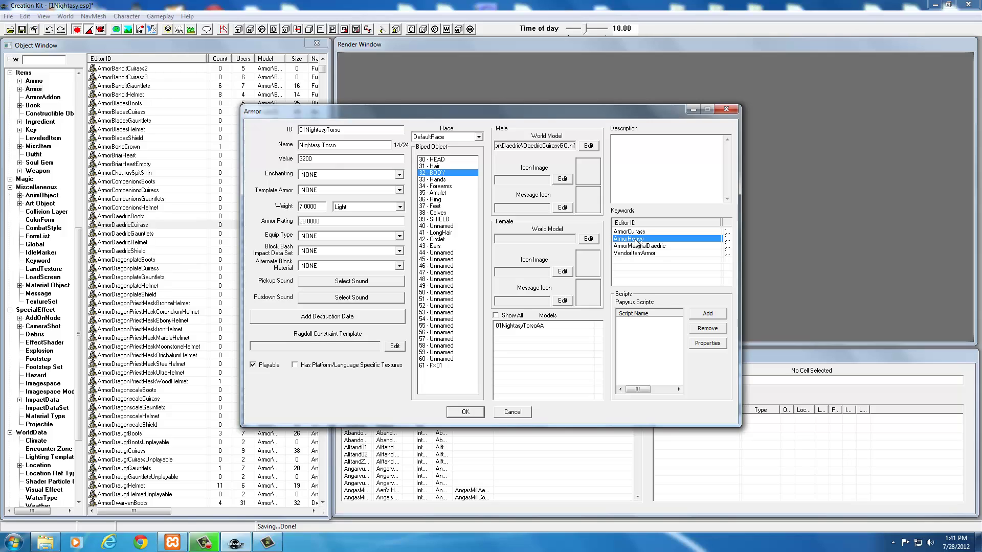
{"action": "right_click", "coordinate": [636, 241]}
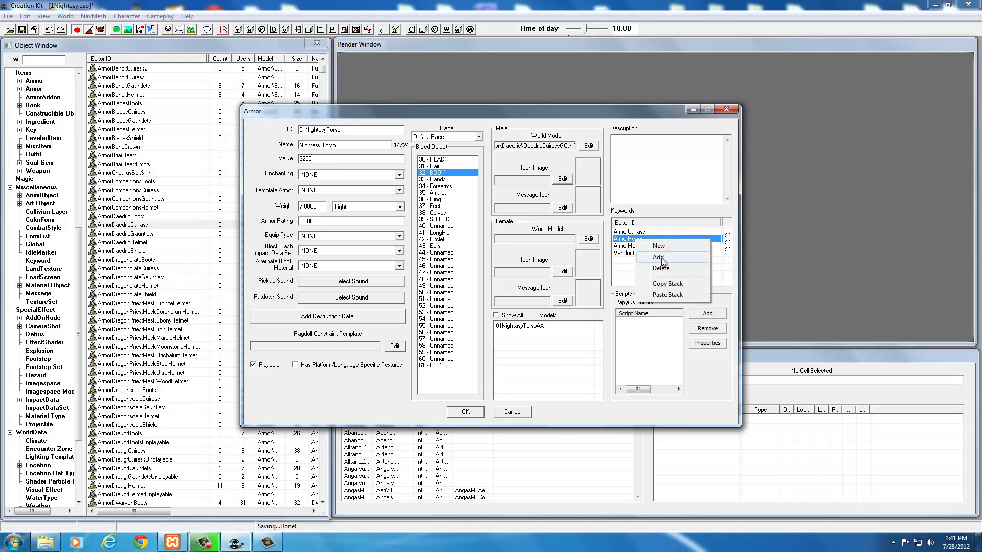
{"action": "left_click", "coordinate": [665, 267]}
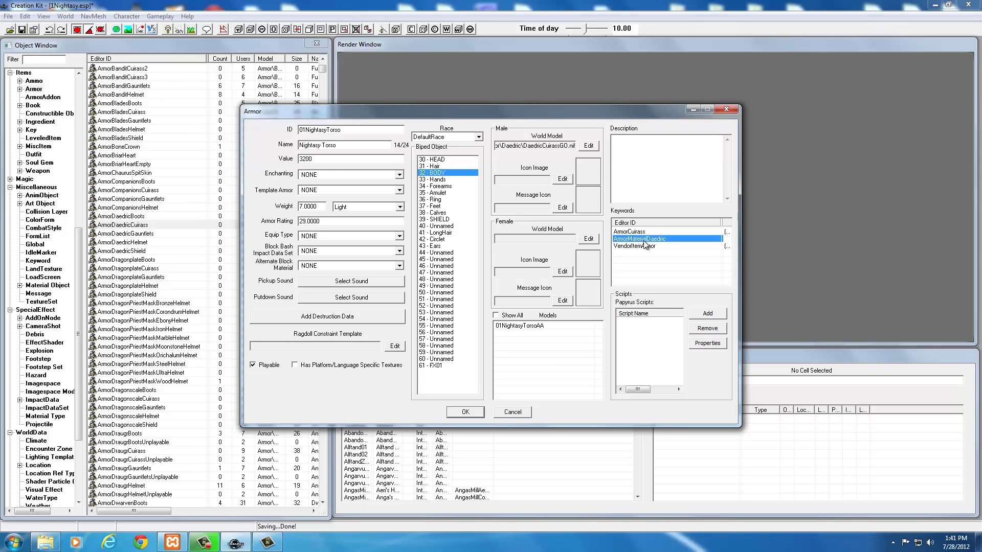
Delete the ArmorMaterialDaedric keyword from the torso armor and move its dialog clear of the object list.
{"action": "right_click", "coordinate": [633, 240]}
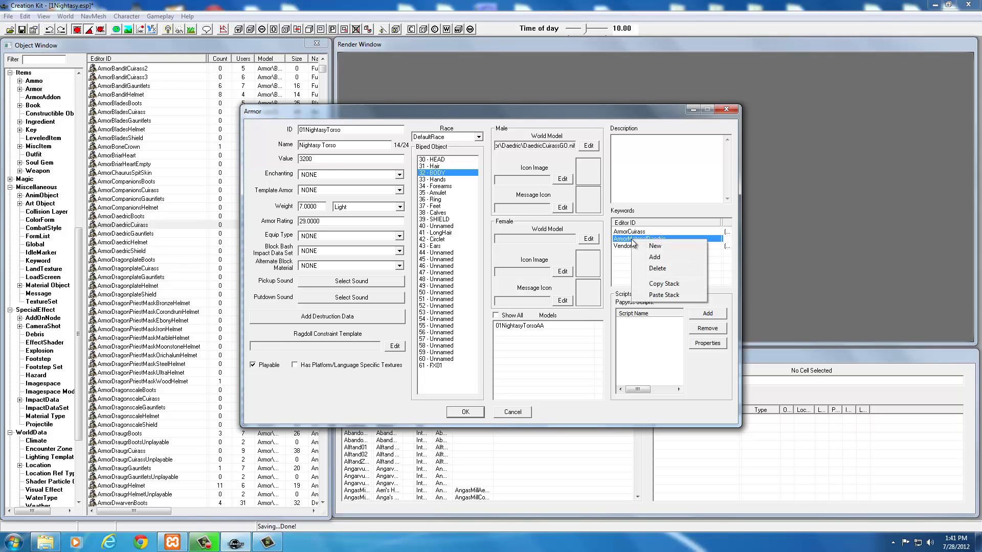
{"action": "left_click", "coordinate": [654, 269]}
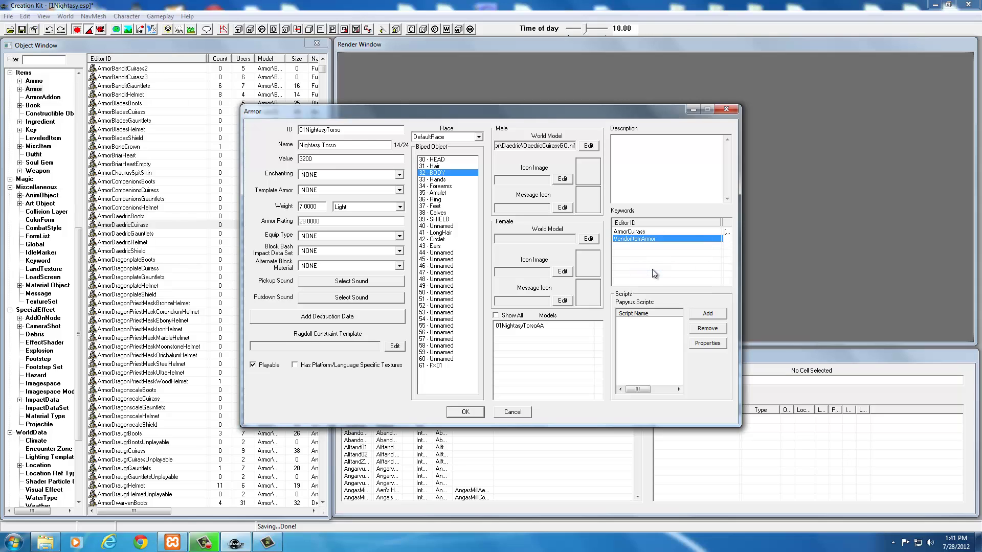
{"action": "left_click_drag", "start_coordinate": [478, 112], "coordinate": [658, 111]}
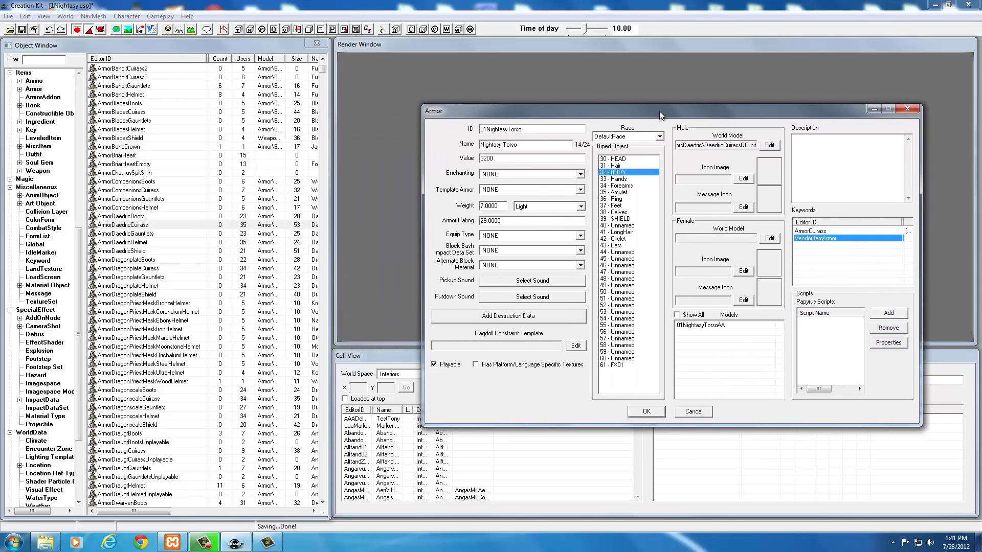
Copy the keyword stack of ArmorHideCuirass and paste it into the 01NightasyTorso keyword list.
{"action": "left_click", "coordinate": [138, 275]}
{"action": "scroll", "coordinate": [153, 310], "scroll_direction": "down", "scroll_amount": 12}
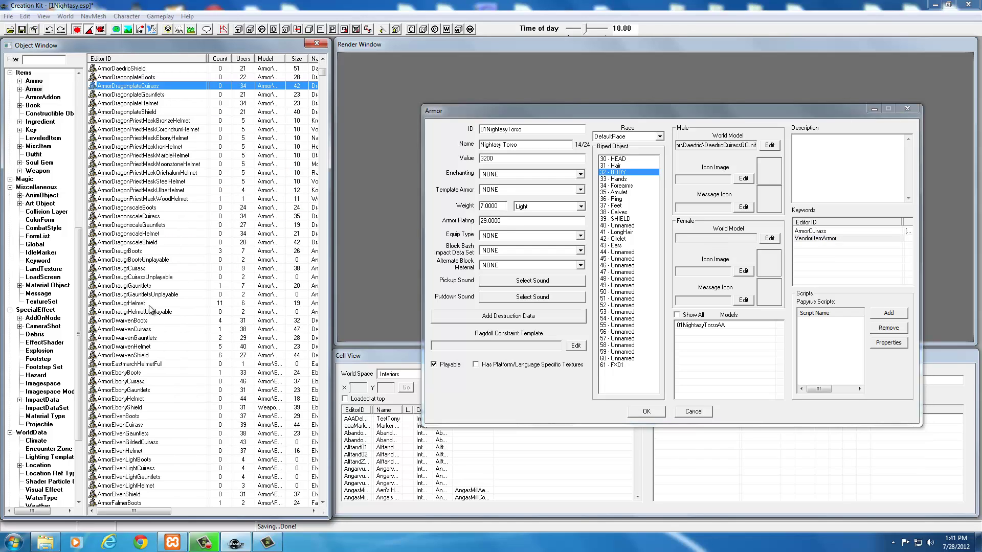
{"action": "scroll", "coordinate": [150, 307], "scroll_direction": "down", "scroll_amount": 14}
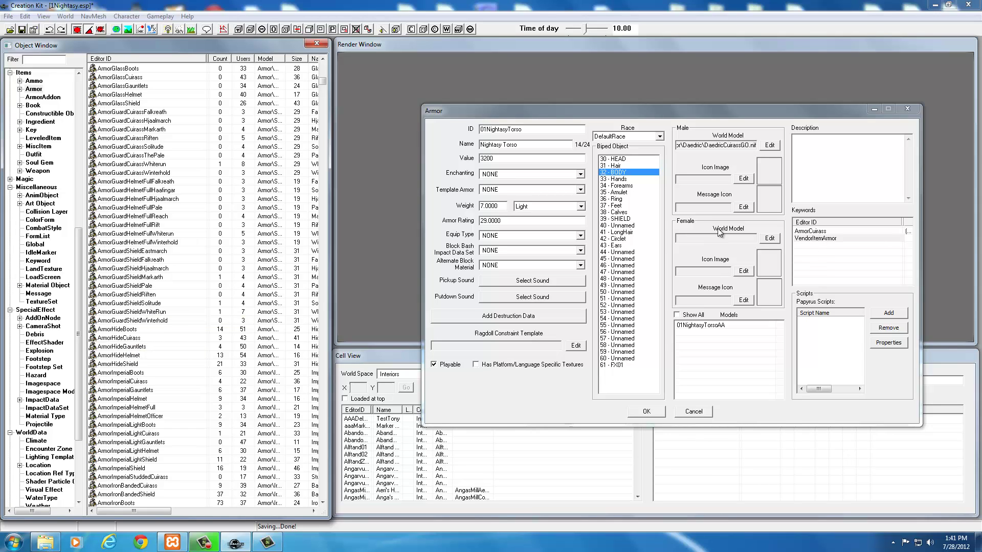
{"action": "double_click", "coordinate": [112, 339]}
{"action": "left_click_drag", "start_coordinate": [510, 115], "coordinate": [309, 114]}
{"action": "right_click", "coordinate": [428, 270]}
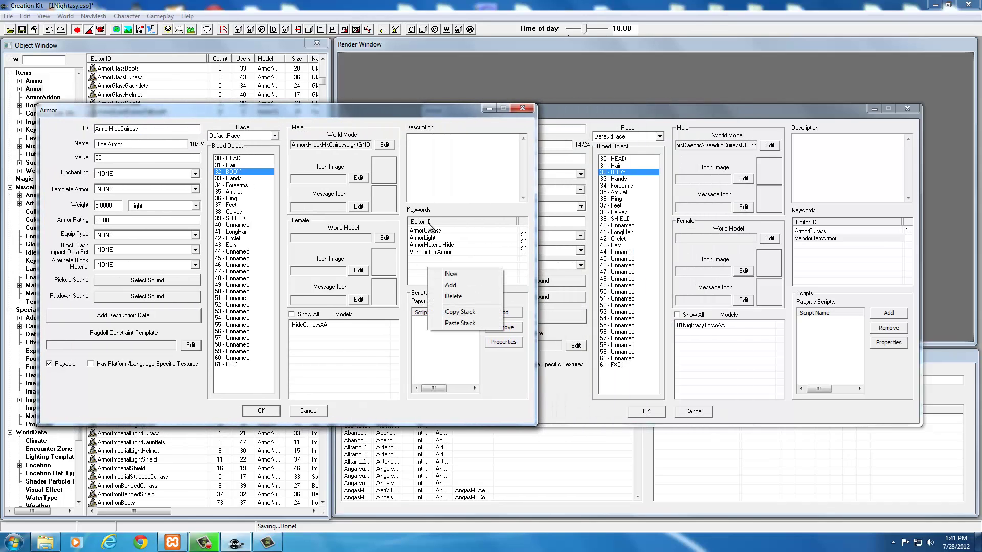
{"action": "left_click", "coordinate": [459, 312]}
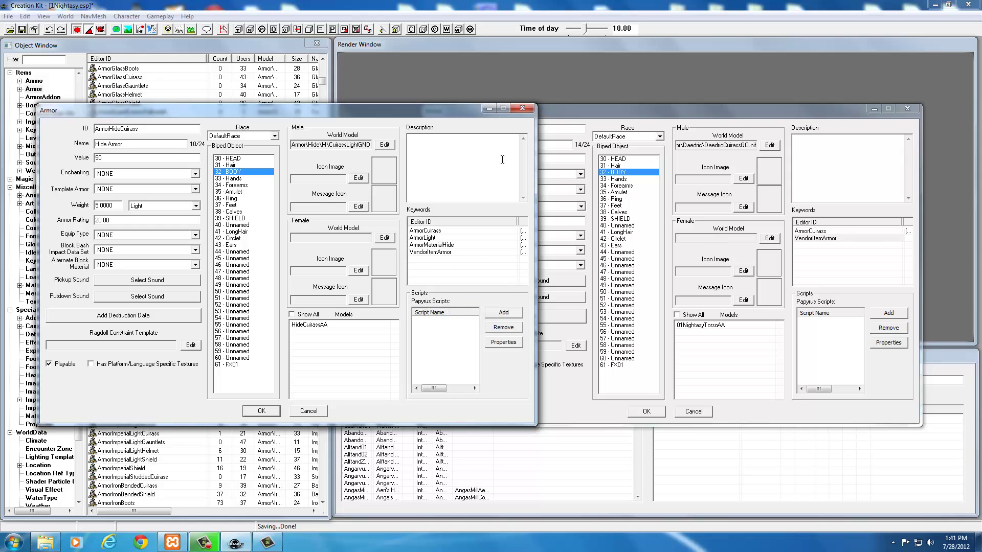
{"action": "left_click", "coordinate": [522, 109]}
{"action": "right_click", "coordinate": [817, 256]}
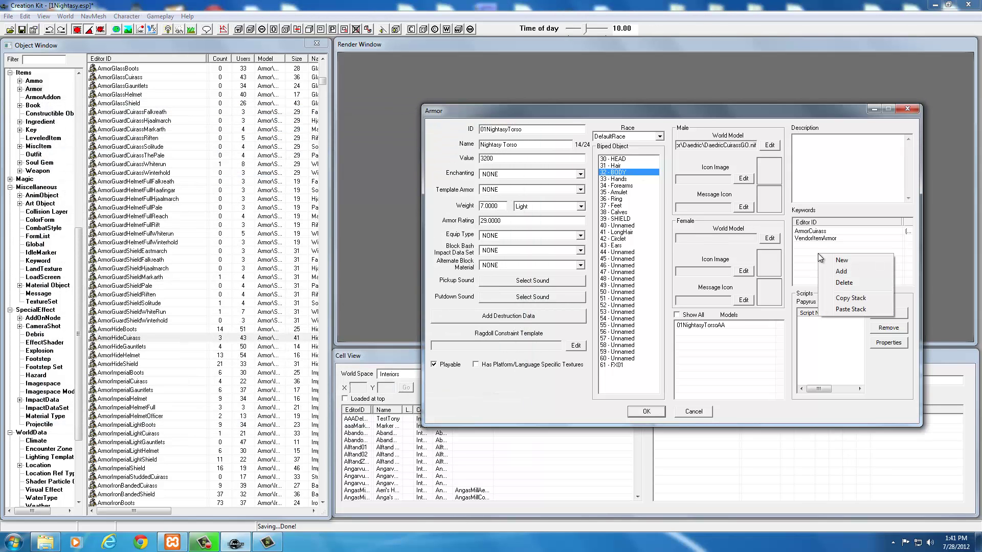
{"action": "left_click", "coordinate": [838, 310]}
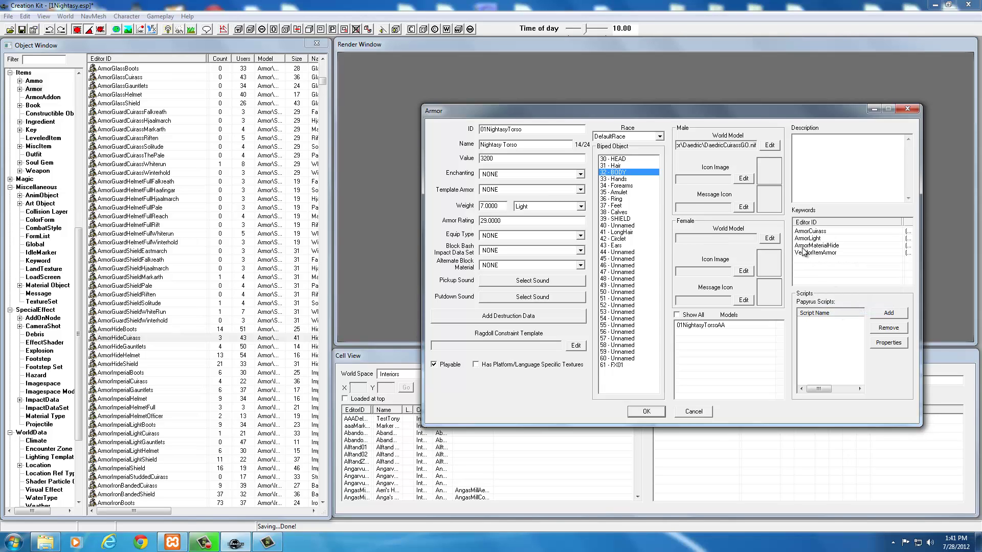
{"action": "left_click", "coordinate": [825, 246]}
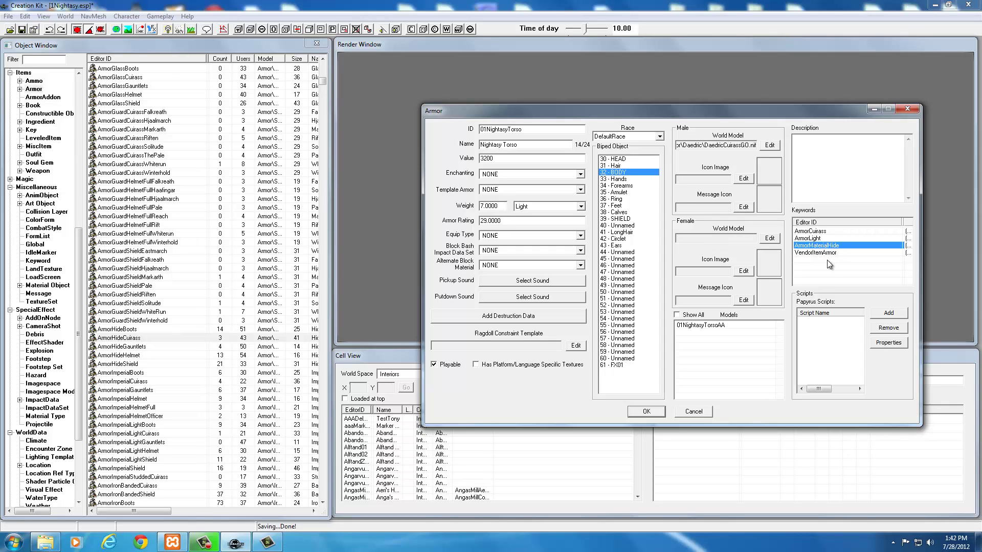
{"action": "left_click", "coordinate": [827, 260]}
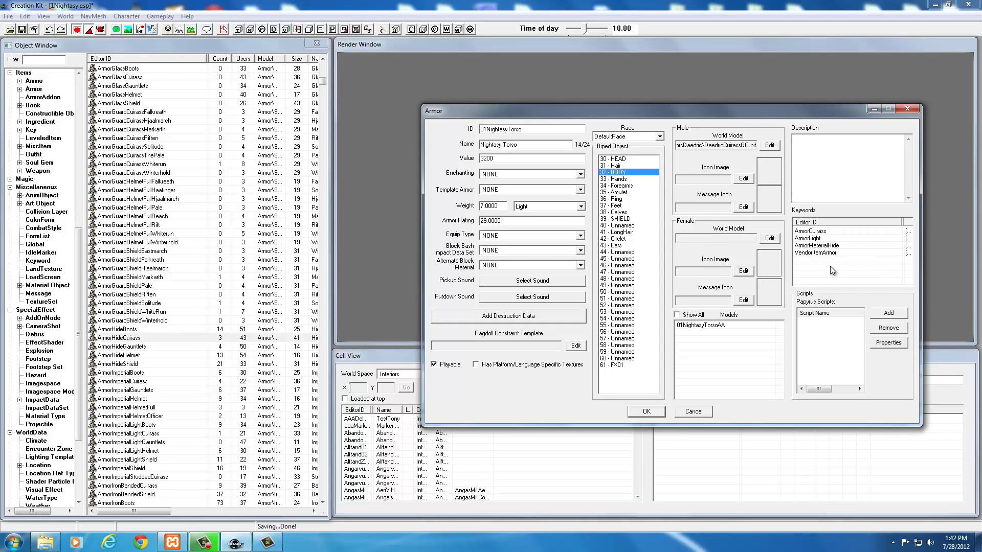
{"action": "left_click", "coordinate": [817, 252]}
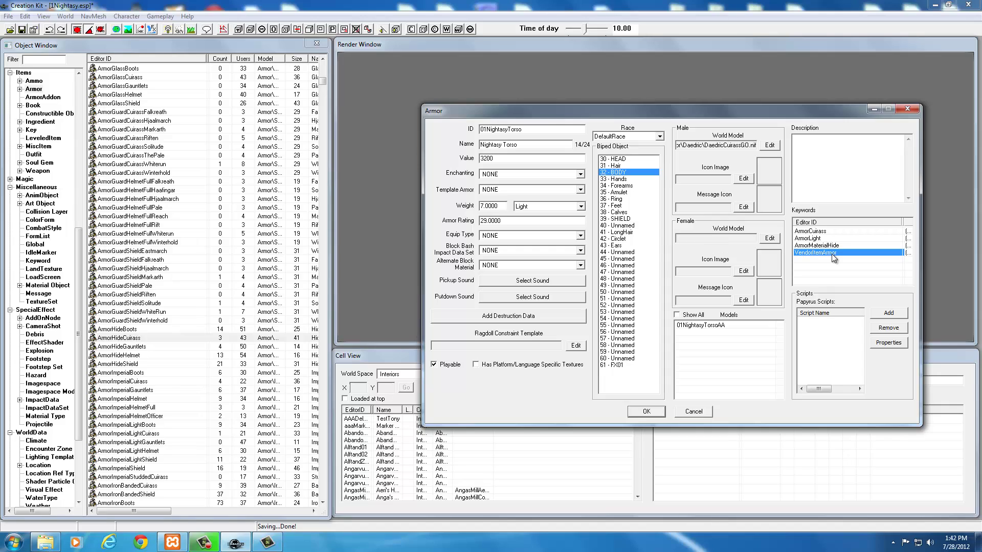
{"action": "left_click", "coordinate": [828, 263]}
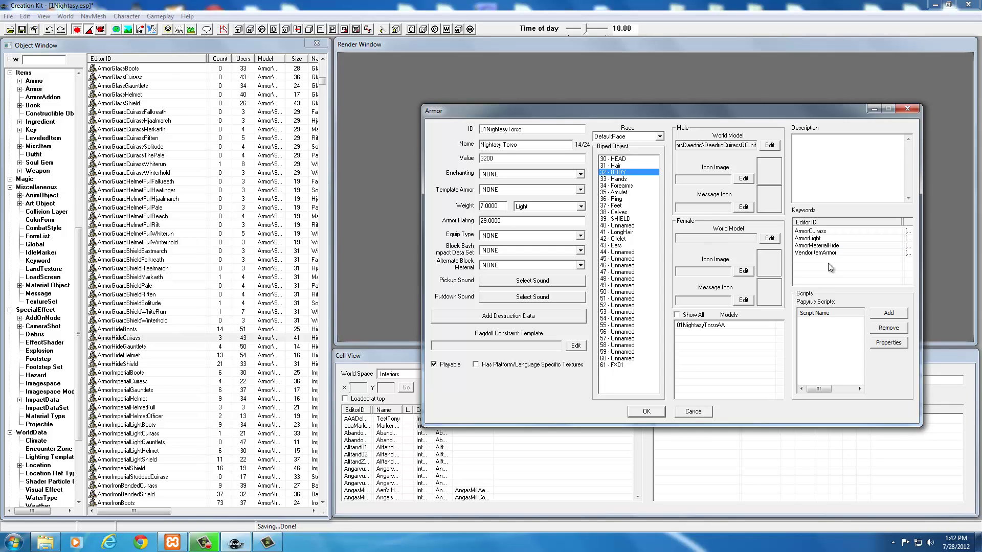
{"action": "left_click", "coordinate": [822, 253]}
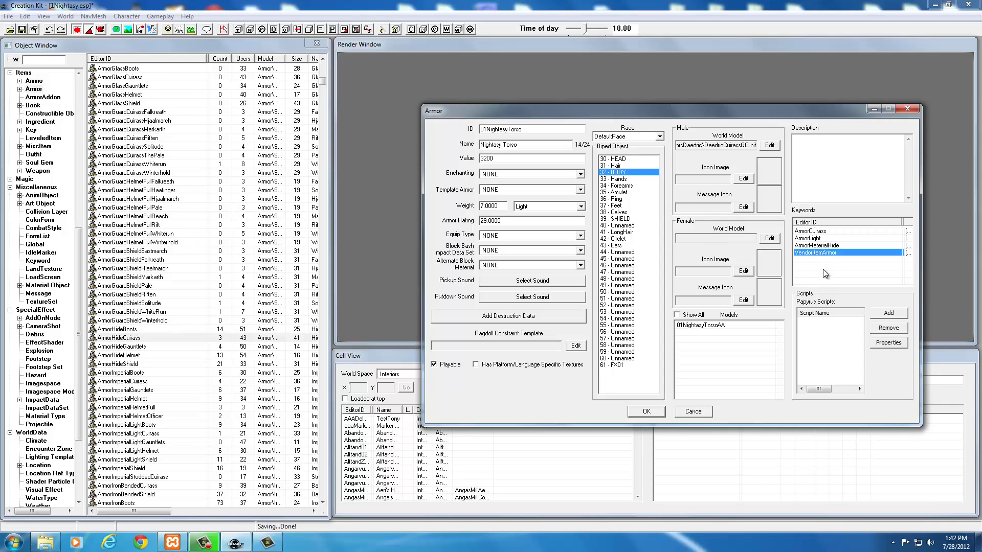
{"action": "left_click", "coordinate": [823, 269]}
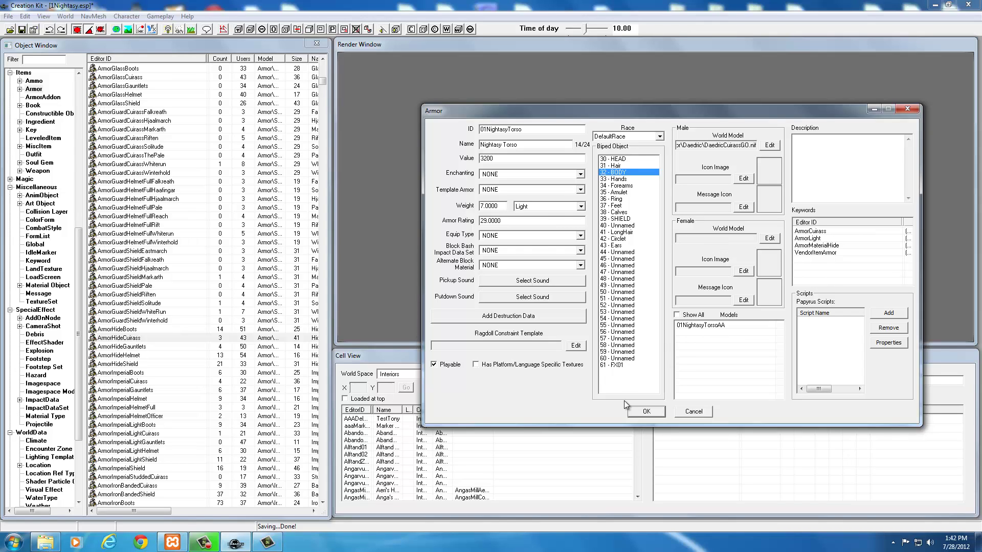
Save the edited torso armor as a new form, leaving ArmorDaedricCuirass as a separate item.
{"action": "left_click", "coordinate": [642, 412]}
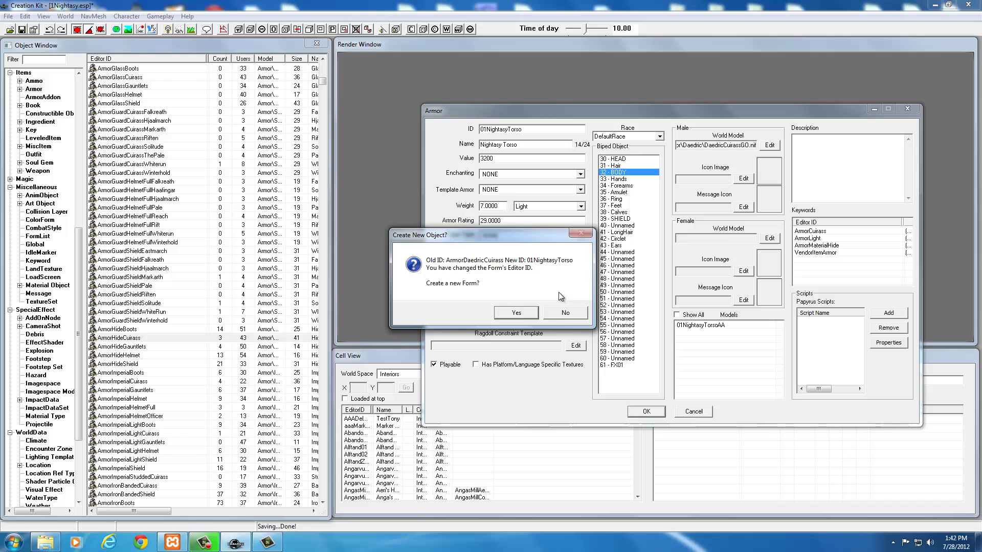
{"action": "left_click", "coordinate": [518, 314]}
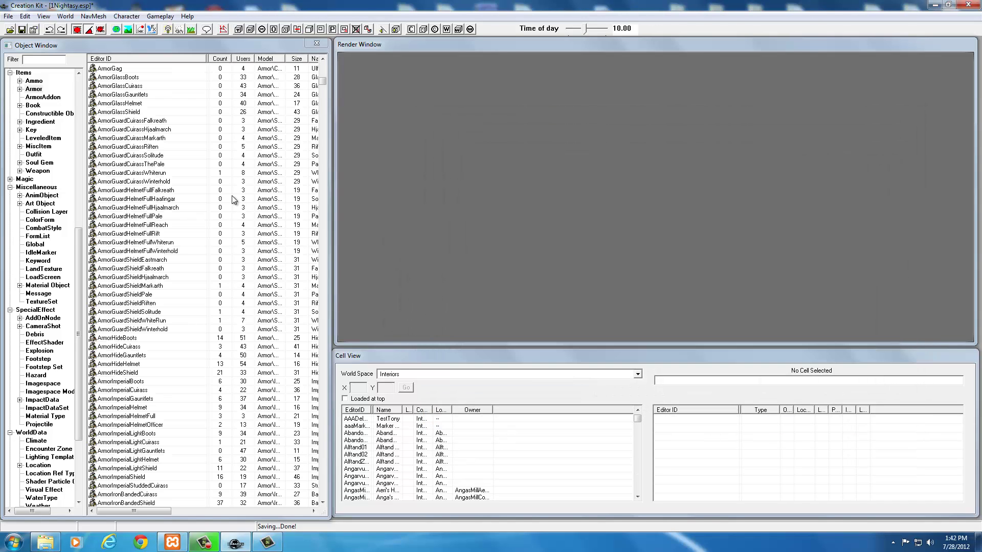
Open ArmorDaedricGauntlets for editing and set its ID to 01NightasyGloves and its name to Nightasy Gloves.
{"action": "left_click", "coordinate": [166, 129]}
{"action": "scroll", "coordinate": [165, 131], "scroll_direction": "up", "scroll_amount": 6}
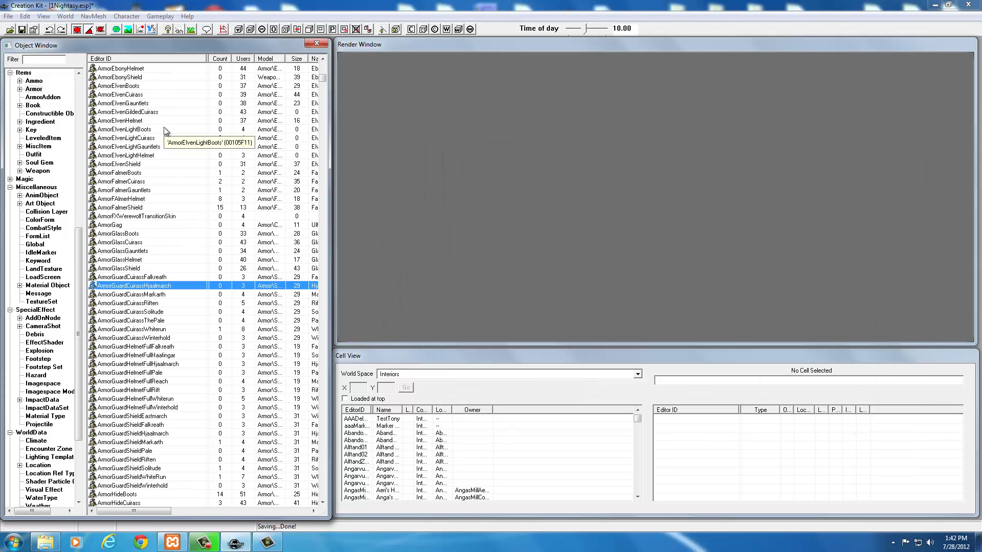
{"action": "scroll", "coordinate": [165, 166], "scroll_direction": "up", "scroll_amount": 7}
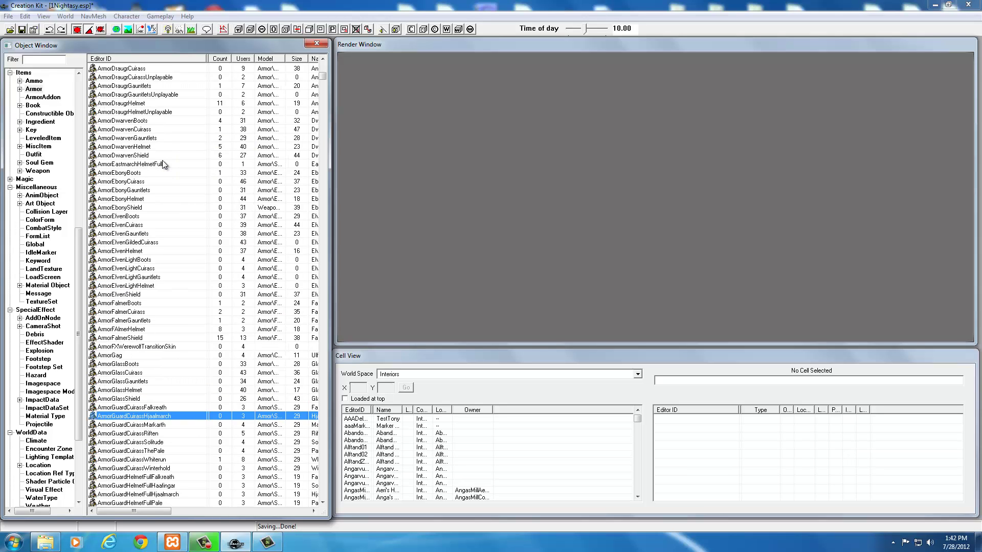
{"action": "scroll", "coordinate": [145, 117], "scroll_direction": "up", "scroll_amount": 4}
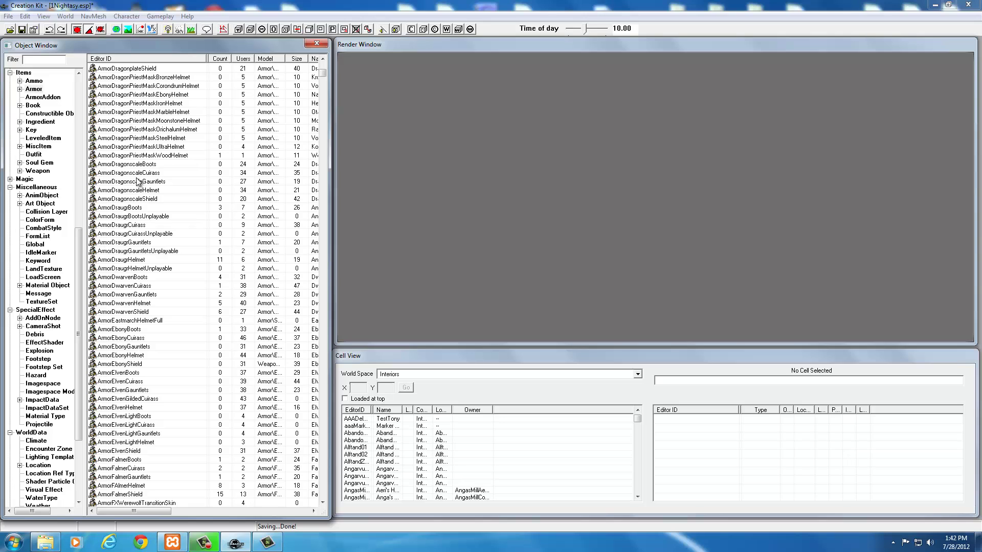
{"action": "scroll", "coordinate": [129, 175], "scroll_direction": "up", "scroll_amount": 8}
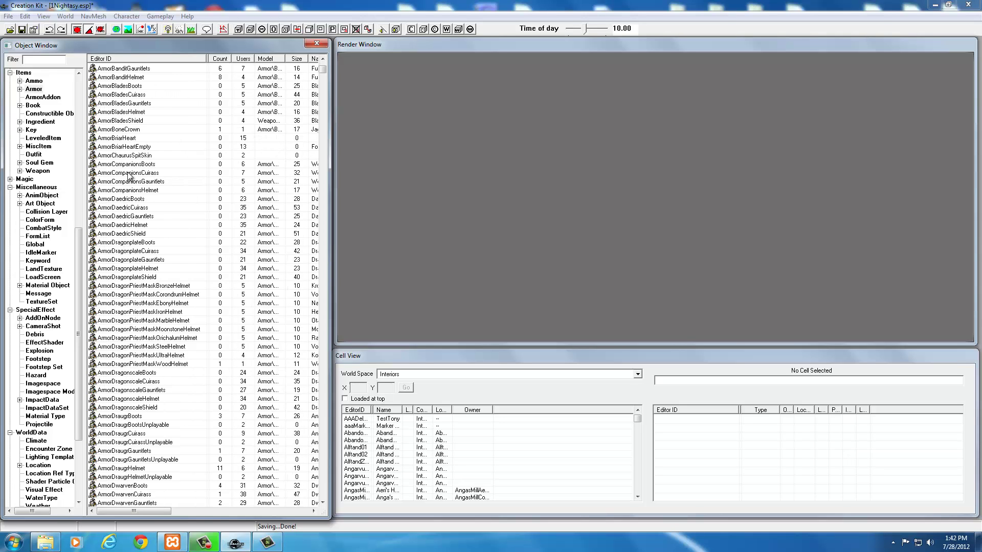
{"action": "double_click", "coordinate": [134, 217]}
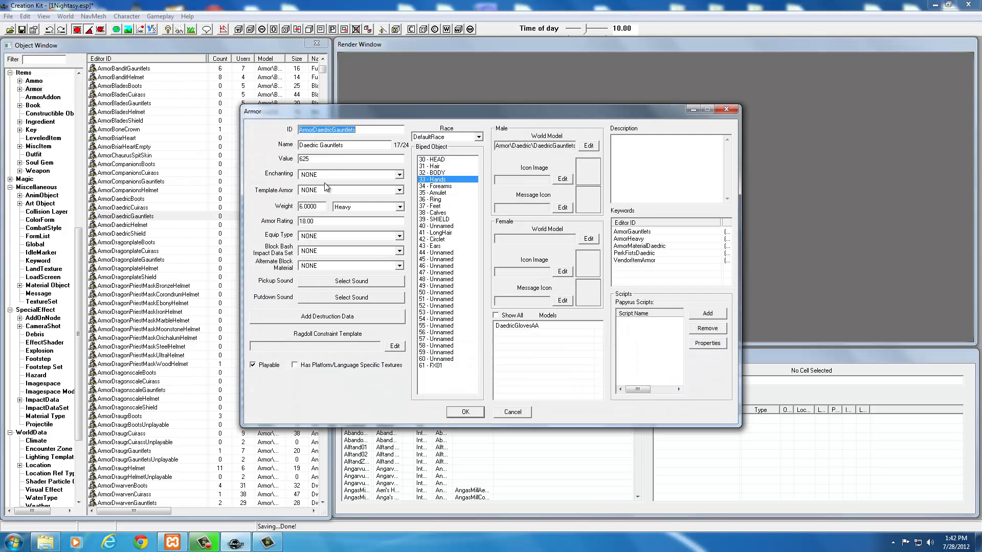
{"action": "left_click_drag", "start_coordinate": [354, 130], "coordinate": [279, 129]}
{"action": "type", "text": "01NightasyGloves"}
{"action": "left_click_drag", "start_coordinate": [346, 146], "coordinate": [276, 152]}
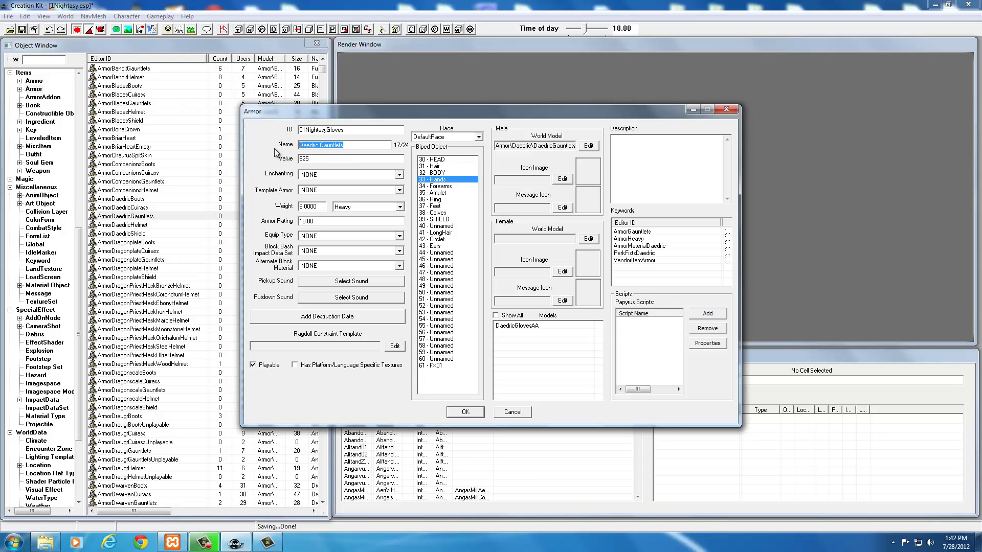
{"action": "type", "text": "Nightasy Gloves"}
Set the gloves' weight to 2, their weight class to Light and their armor rating to 8.
{"action": "left_click", "coordinate": [351, 209]}
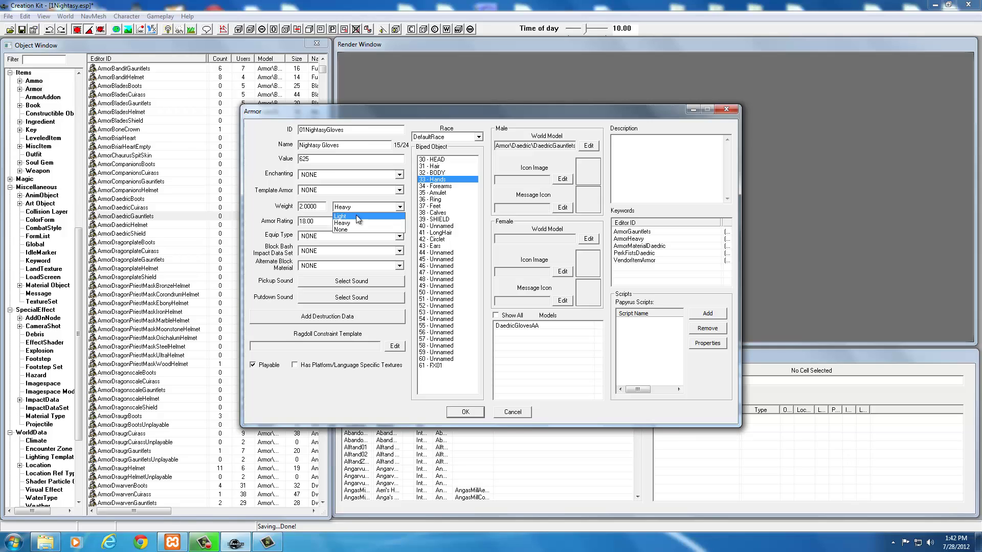
{"action": "left_click", "coordinate": [354, 215]}
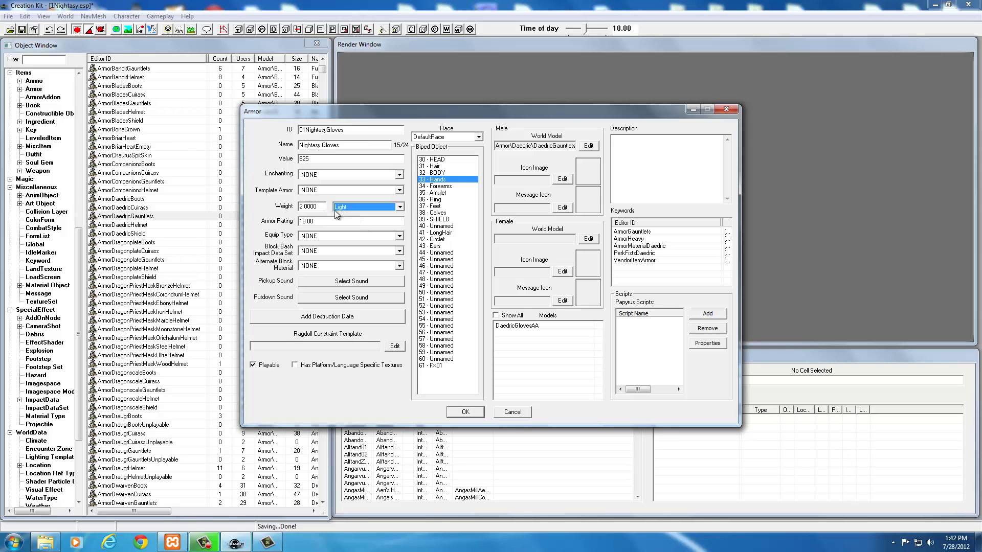
{"action": "left_click", "coordinate": [301, 222]}
{"action": "key", "text": "BackSpace"}
Replace the DaedricGlovesAA model of the gloves with the 01NightasyGlovesAA addon.
{"action": "left_click", "coordinate": [518, 326]}
{"action": "right_click", "coordinate": [515, 326]}
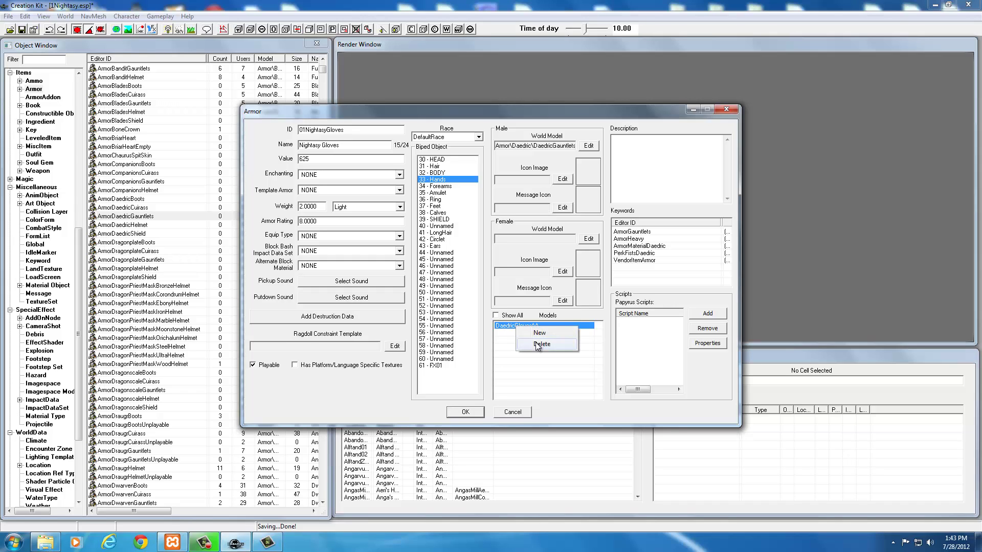
{"action": "left_click", "coordinate": [534, 344]}
{"action": "right_click", "coordinate": [514, 330]}
{"action": "left_click", "coordinate": [538, 336]}
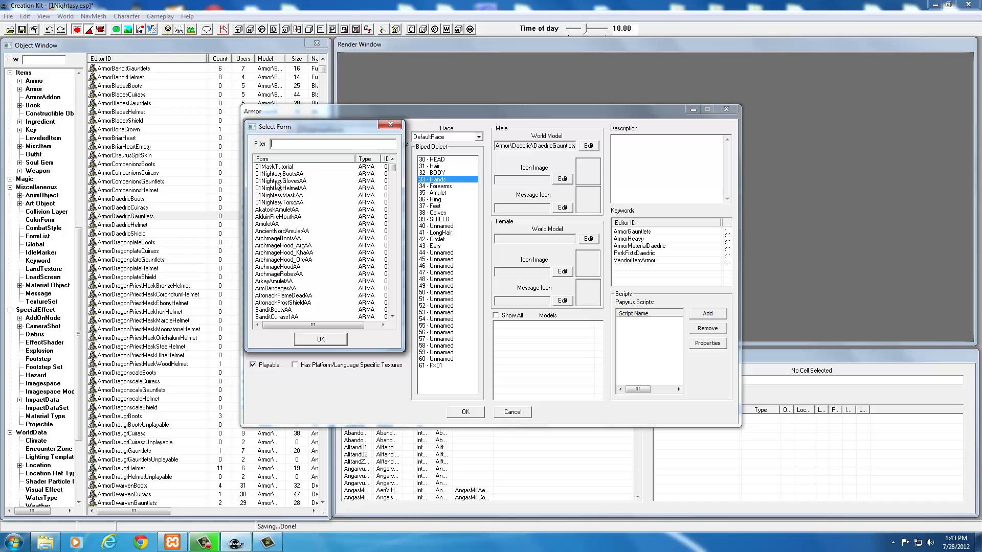
{"action": "left_click", "coordinate": [299, 182]}
{"action": "left_click", "coordinate": [318, 340]}
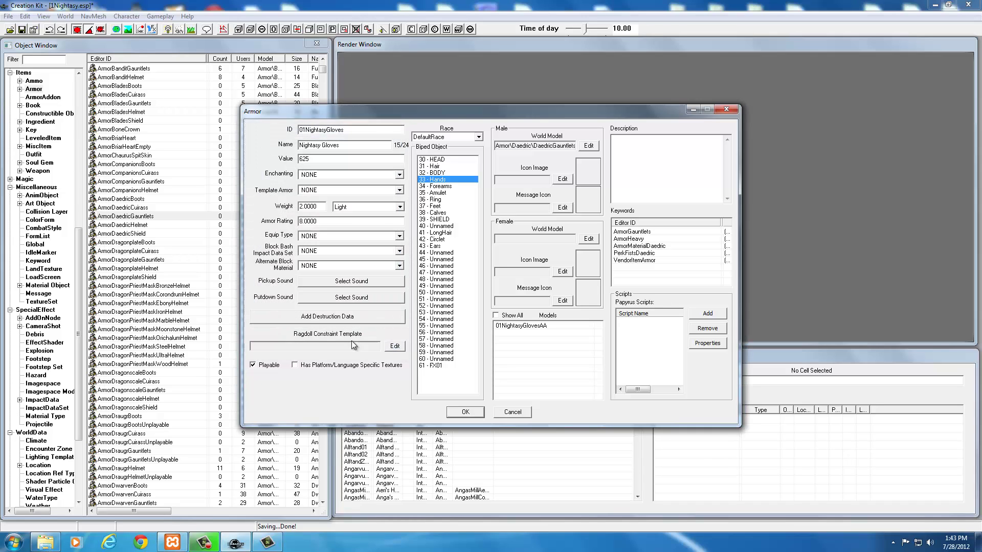
Replace the gloves' ArmorHeavy, ArmorMaterialDaedric and PerkFistsDaedric keywords with the keyword stack copied from ArmorHideCuirass.
{"action": "left_click", "coordinate": [632, 233]}
{"action": "right_click", "coordinate": [632, 241]}
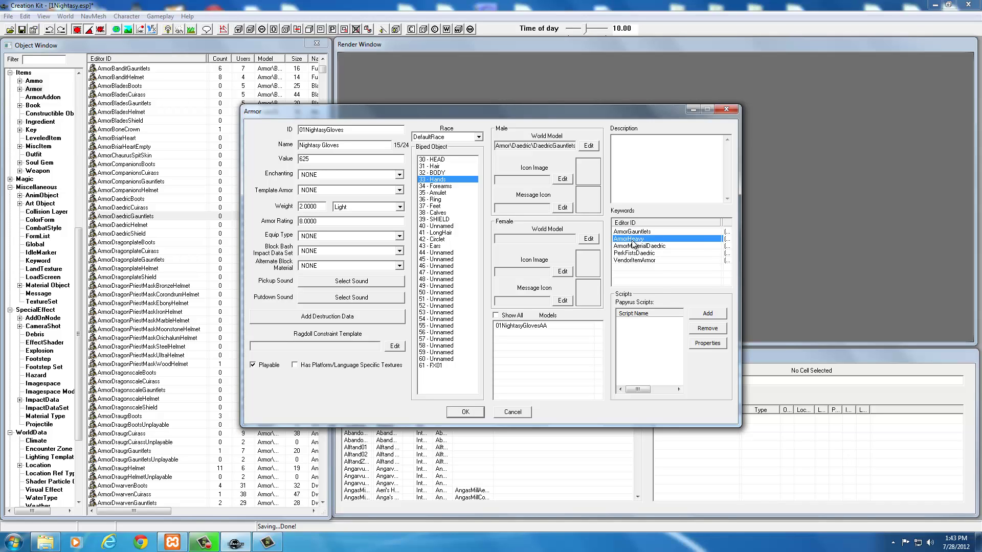
{"action": "left_click", "coordinate": [657, 269]}
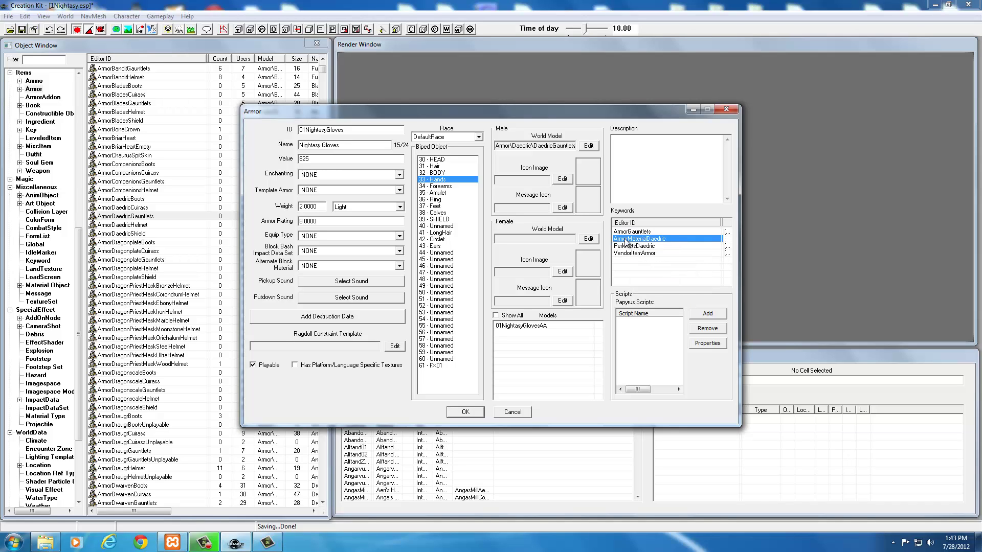
{"action": "right_click", "coordinate": [630, 244]}
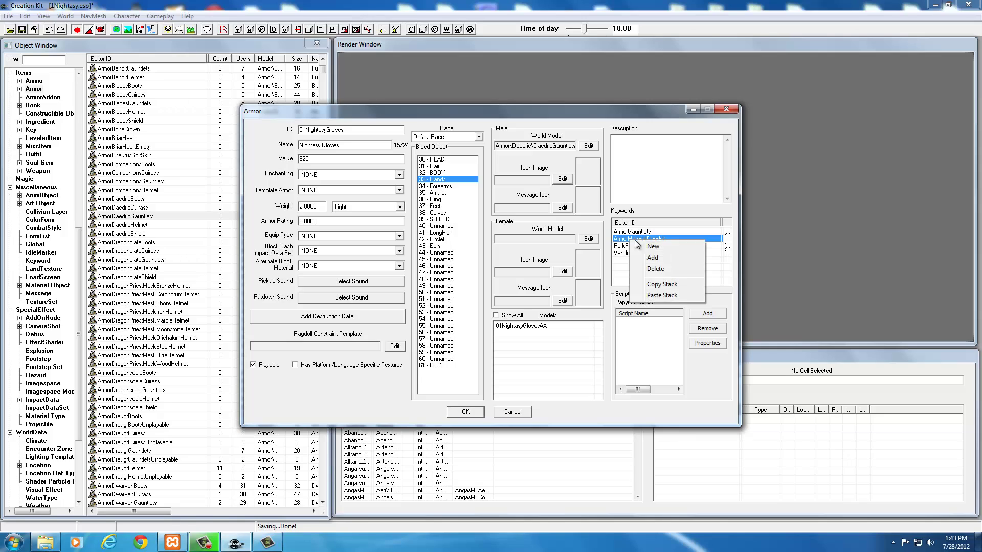
{"action": "left_click", "coordinate": [645, 266]}
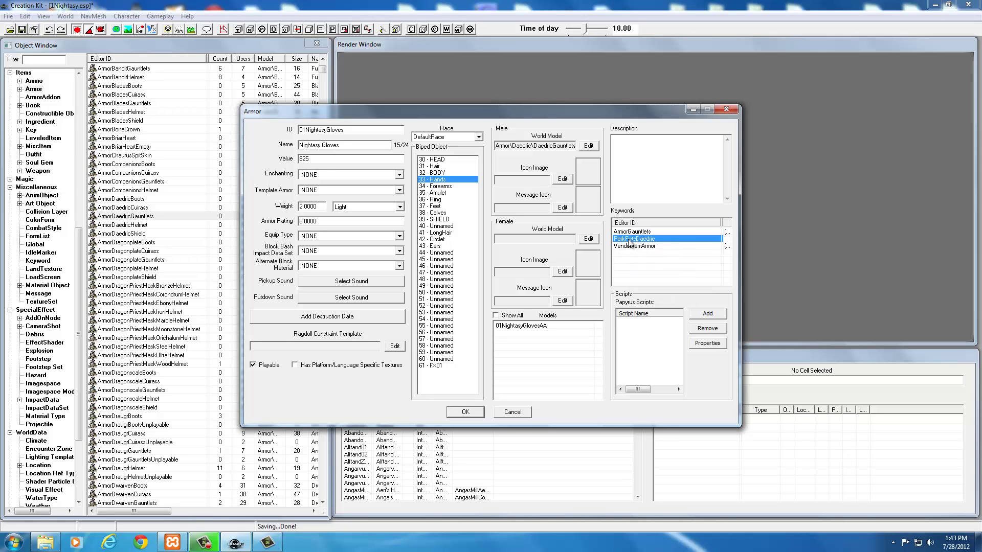
{"action": "right_click", "coordinate": [632, 239]}
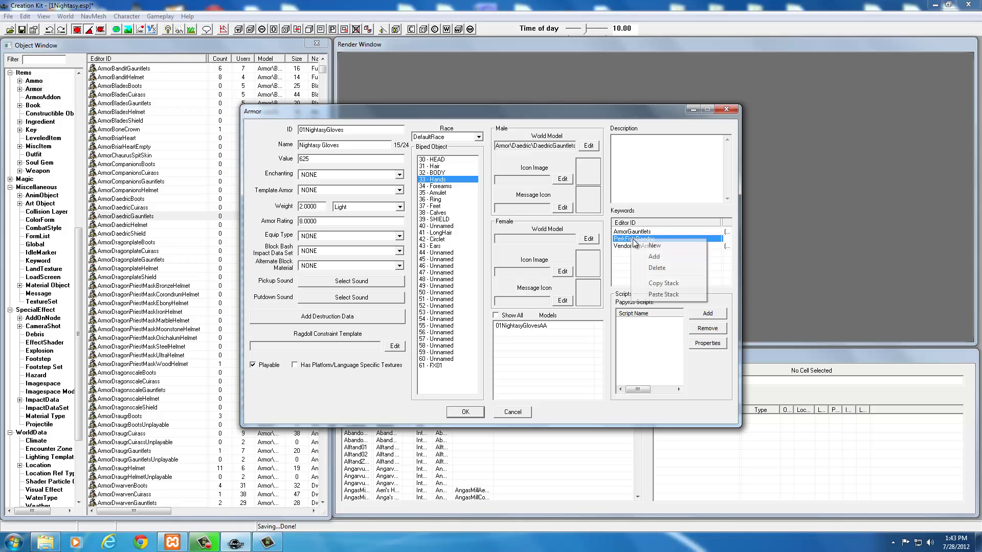
{"action": "left_click", "coordinate": [654, 269]}
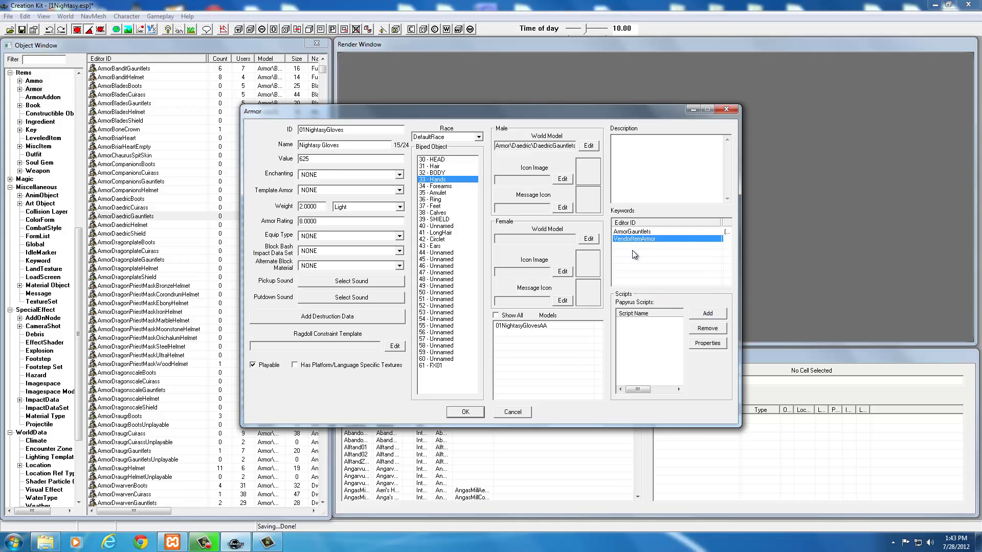
{"action": "right_click", "coordinate": [632, 251]}
{"action": "left_click", "coordinate": [664, 306]}
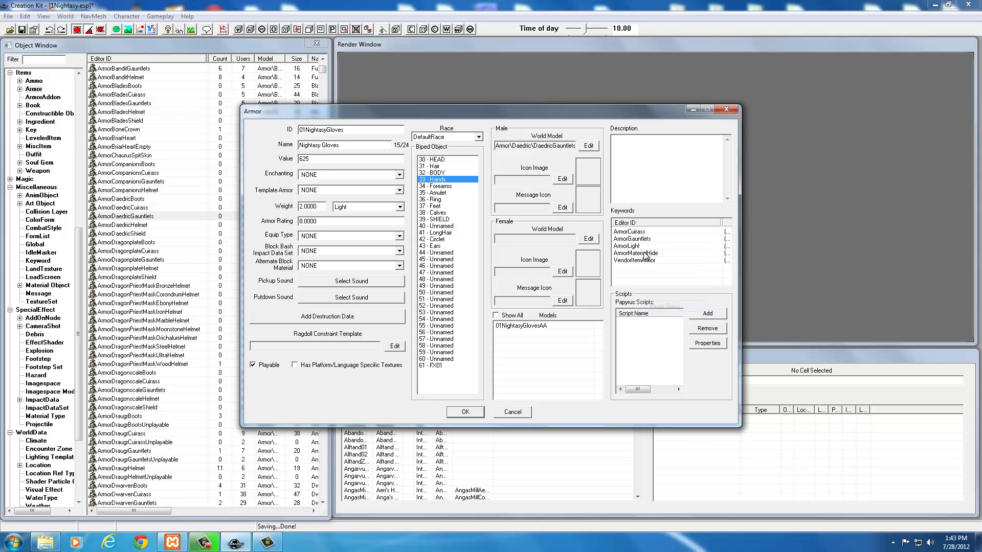
Remove the ArmorCuirass keyword from the gloves and save them as a new form.
{"action": "left_click", "coordinate": [630, 234]}
{"action": "right_click", "coordinate": [629, 233]}
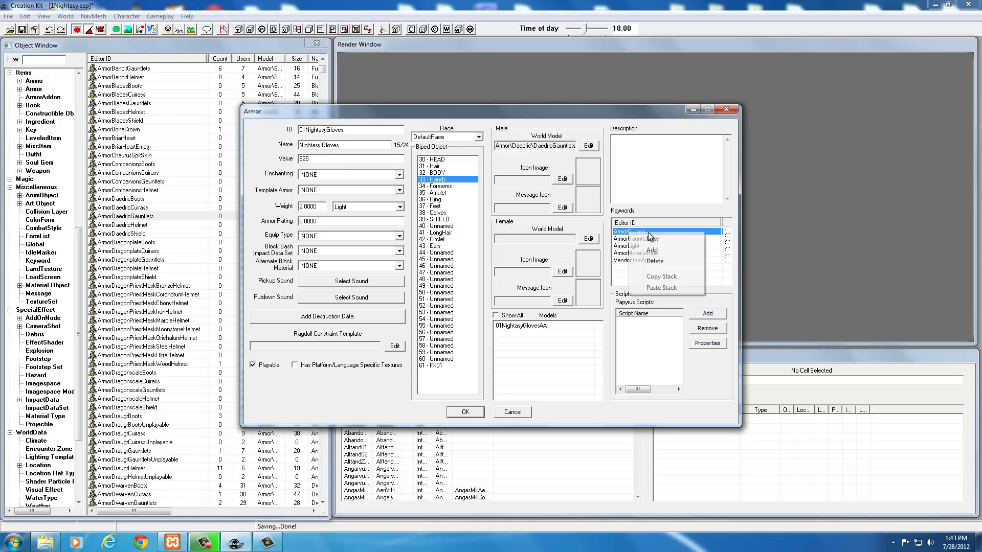
{"action": "left_click", "coordinate": [653, 261]}
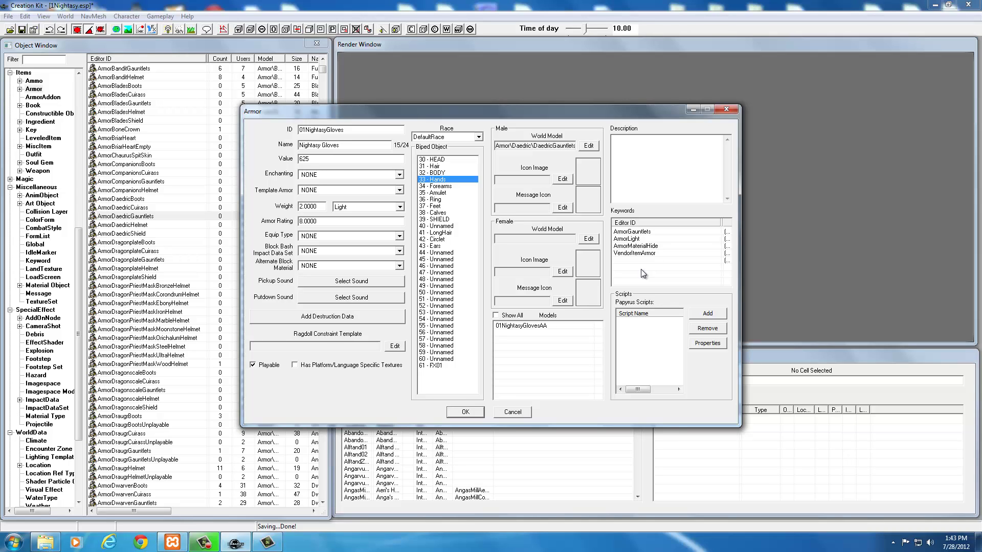
{"action": "left_click", "coordinate": [465, 412]}
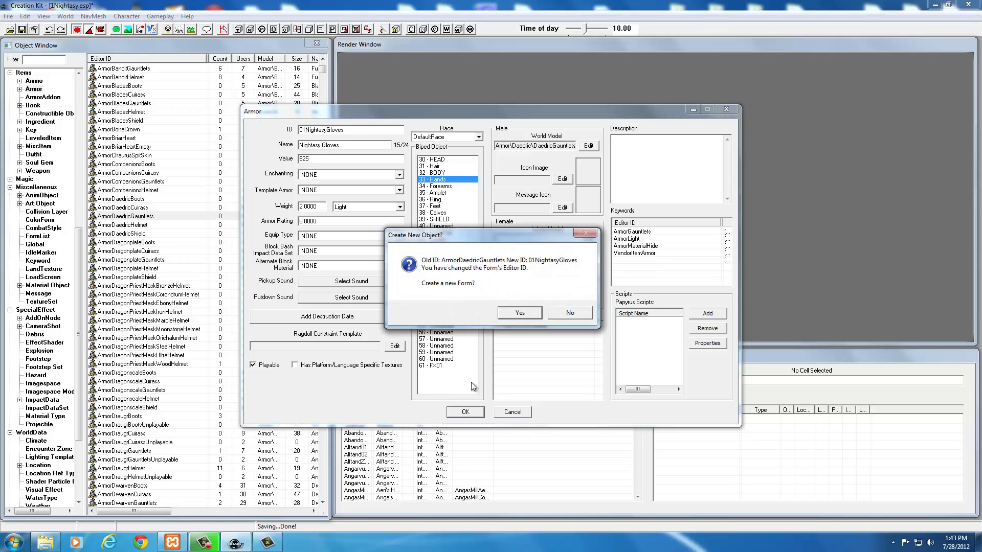
{"action": "left_click", "coordinate": [519, 313]}
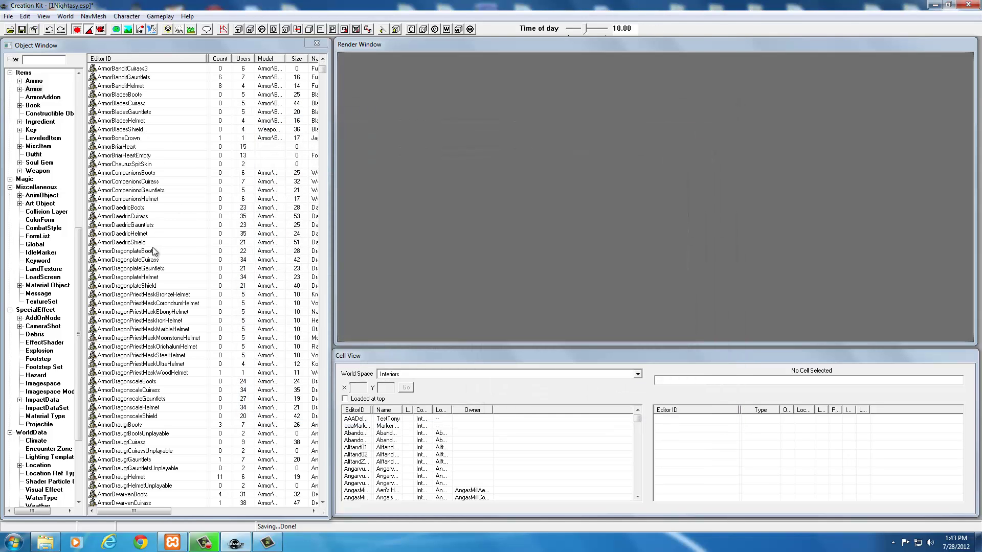
Open ArmorDaedricBoots for editing and set its ID to 01NightasyBoots and its name to Nightasy Boots.
{"action": "double_click", "coordinate": [121, 207]}
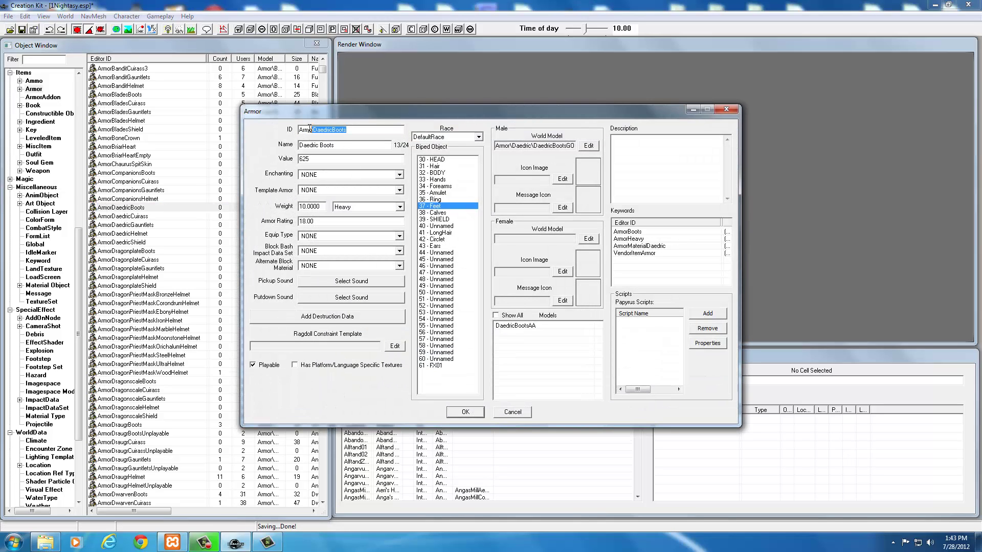
{"action": "type", "text": "01NightasyB"}
{"action": "key", "text": "Tab"}
{"action": "type", "text": "Nightasy Boots"}
{"action": "key", "text": "Tab"}
{"action": "key", "text": "Tab"}
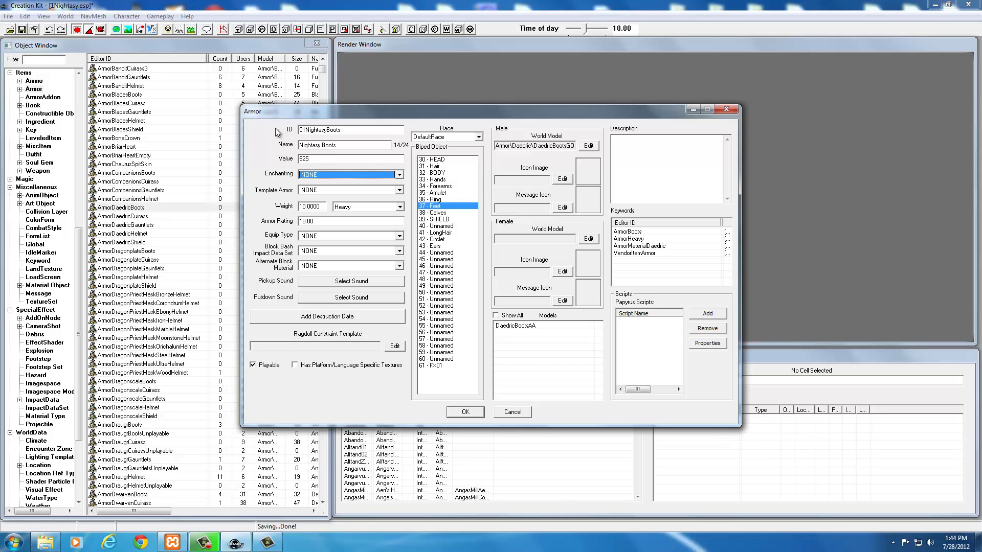
Set the boots' weight to 2, their armor rating to 8 and their weight class to Light.
{"action": "double_click", "coordinate": [306, 207]}
{"action": "type", "text": "2"}
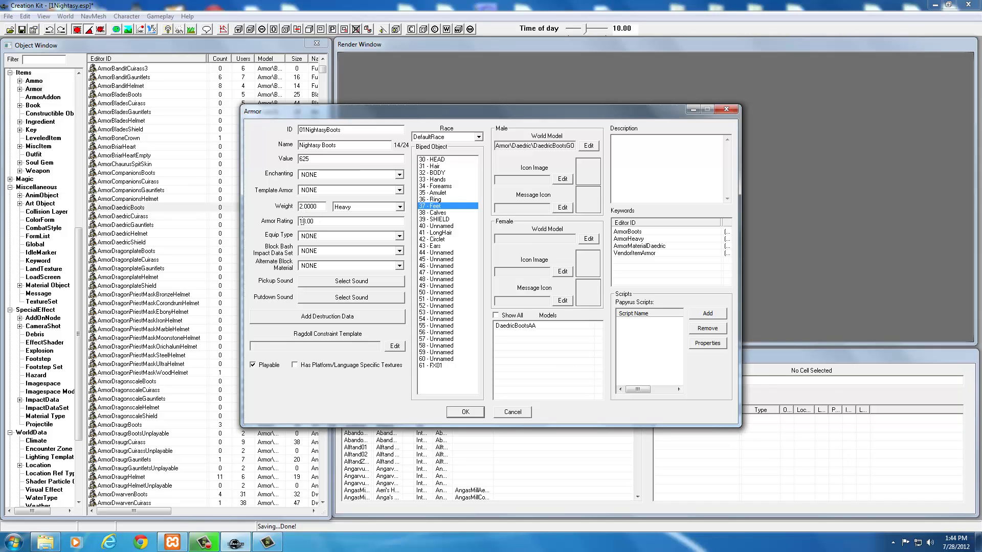
{"action": "left_click", "coordinate": [361, 210]}
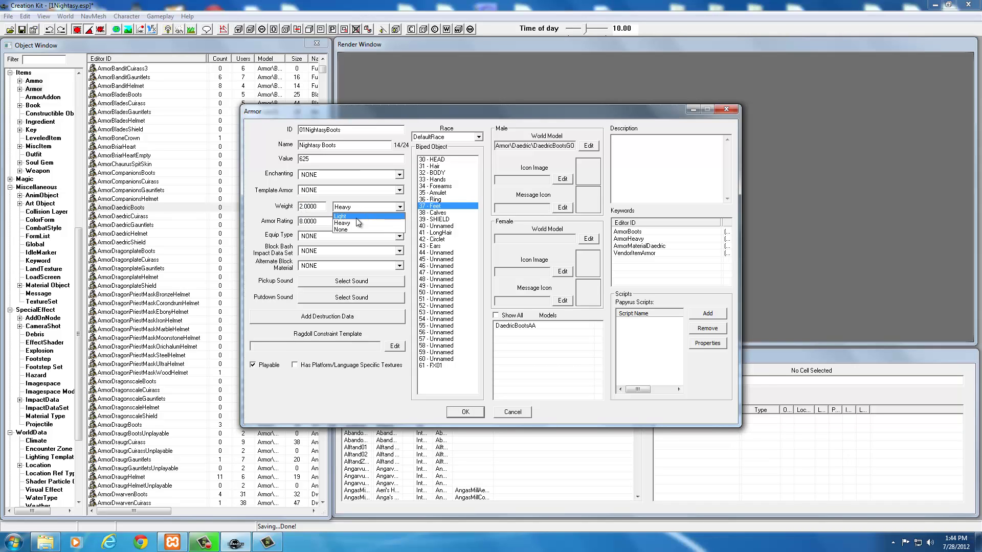
{"action": "left_click", "coordinate": [356, 216]}
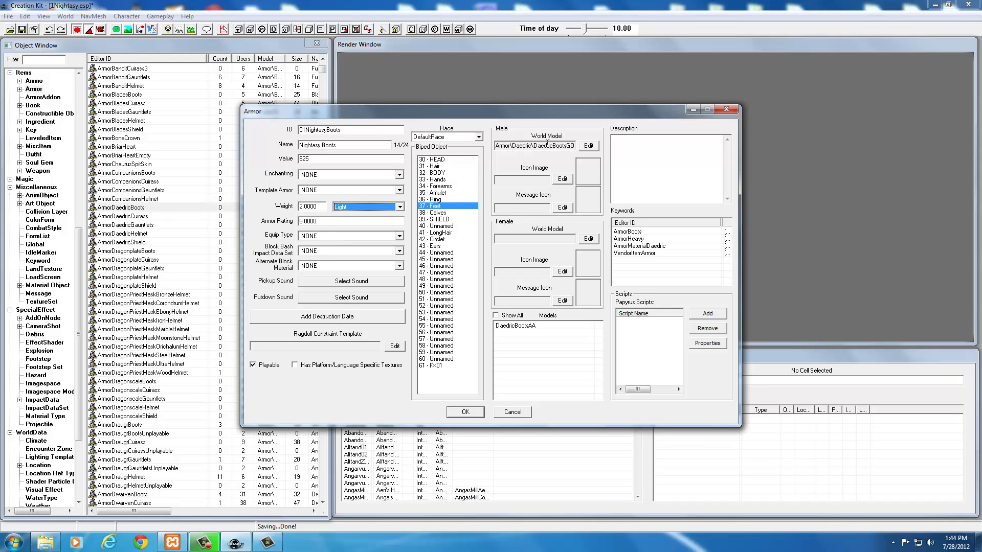
Replace the DaedricBootsAA model of the boots with the 01NightasyBootsAA addon.
{"action": "right_click", "coordinate": [523, 326]}
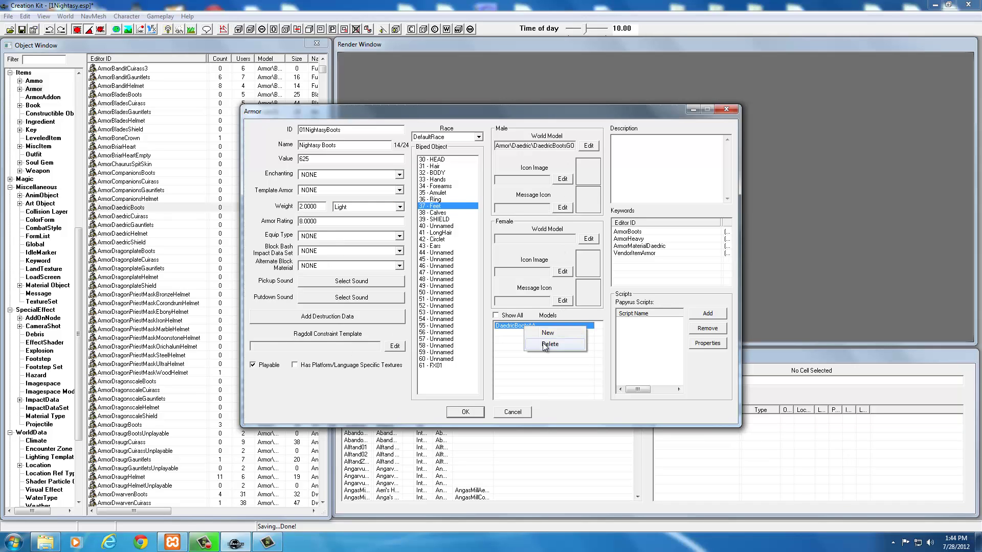
{"action": "left_click", "coordinate": [541, 342]}
{"action": "right_click", "coordinate": [524, 329]}
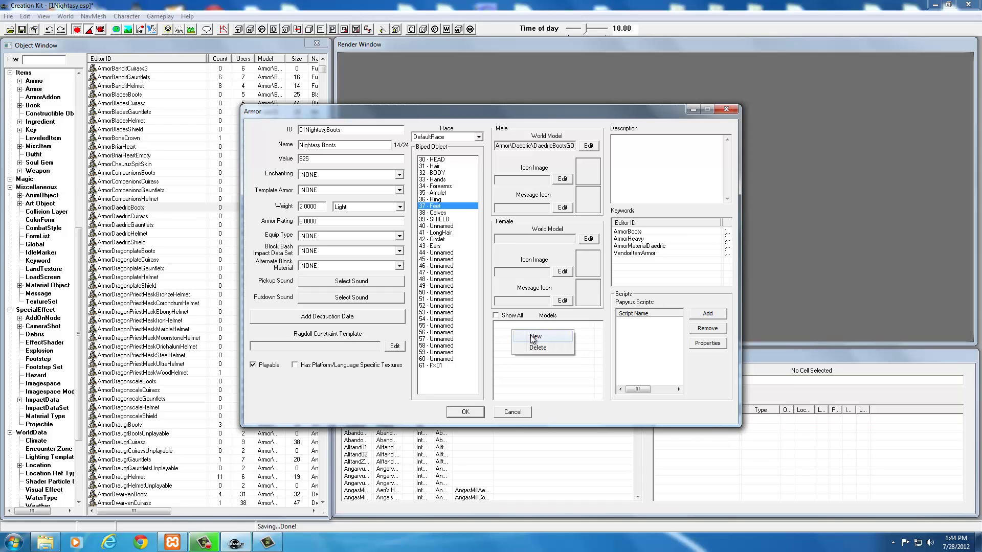
{"action": "left_click", "coordinate": [530, 334]}
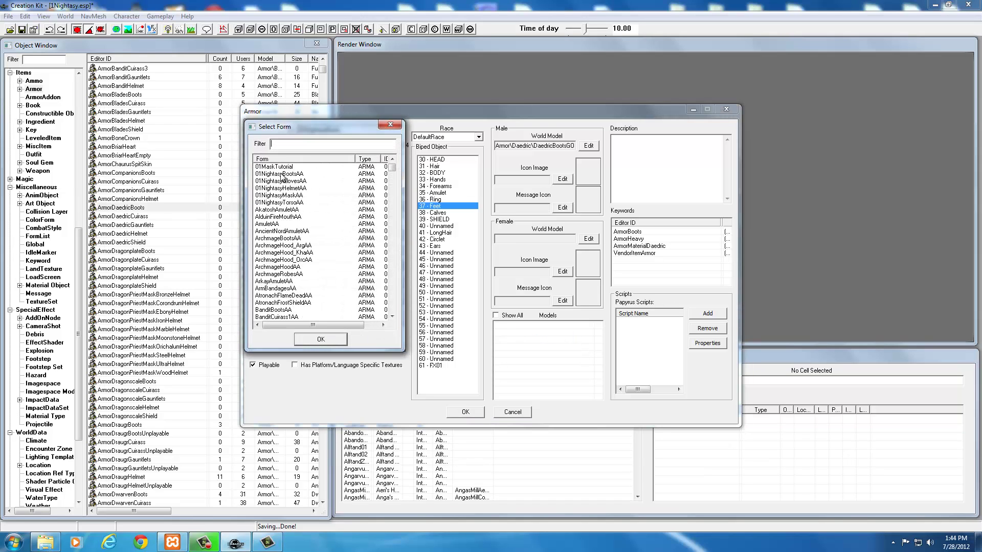
{"action": "left_click", "coordinate": [280, 174]}
{"action": "left_click", "coordinate": [321, 340]}
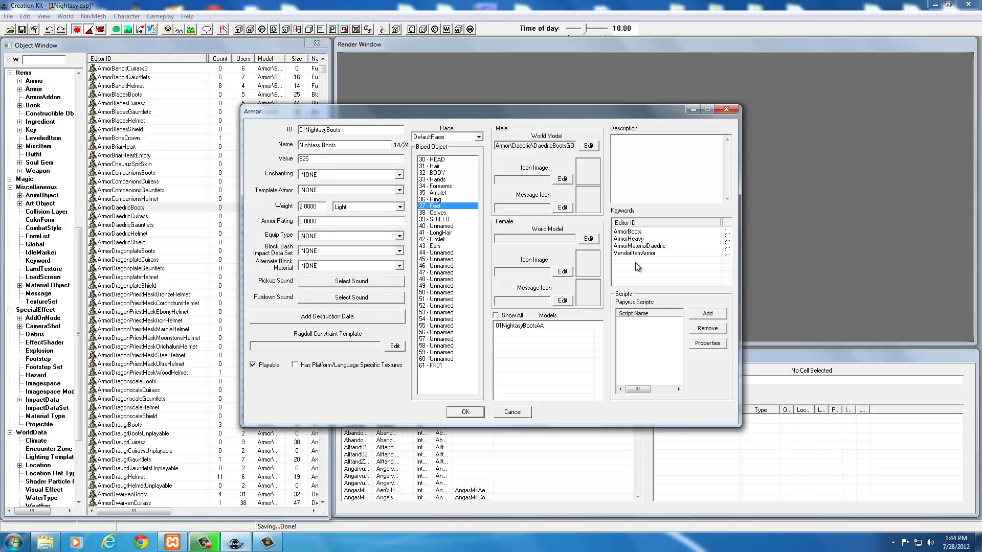
Replace the boots' ArmorHeavy and ArmorMaterialDaedric keywords with the copied hide cuirass keyword stack.
{"action": "left_click", "coordinate": [629, 232]}
{"action": "right_click", "coordinate": [630, 239]}
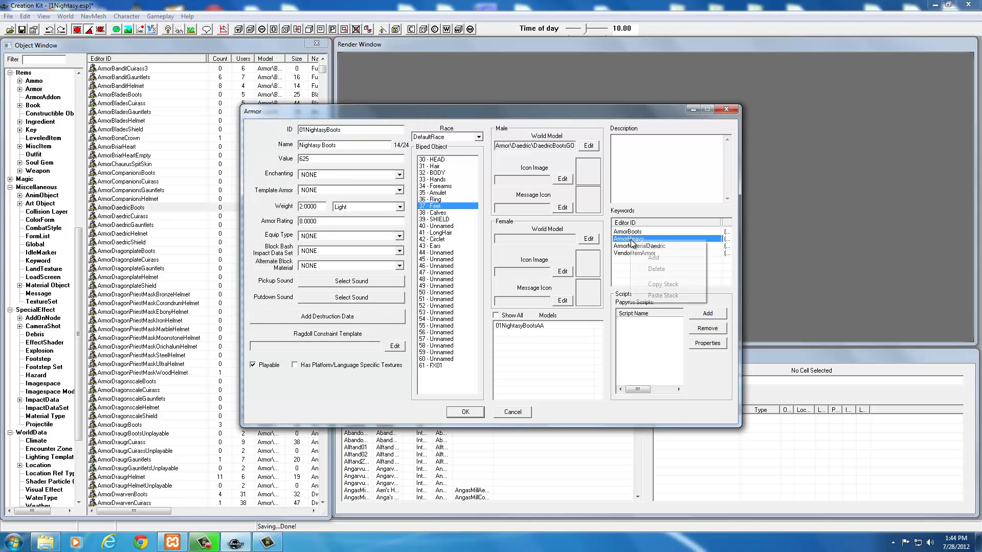
{"action": "left_click", "coordinate": [636, 269]}
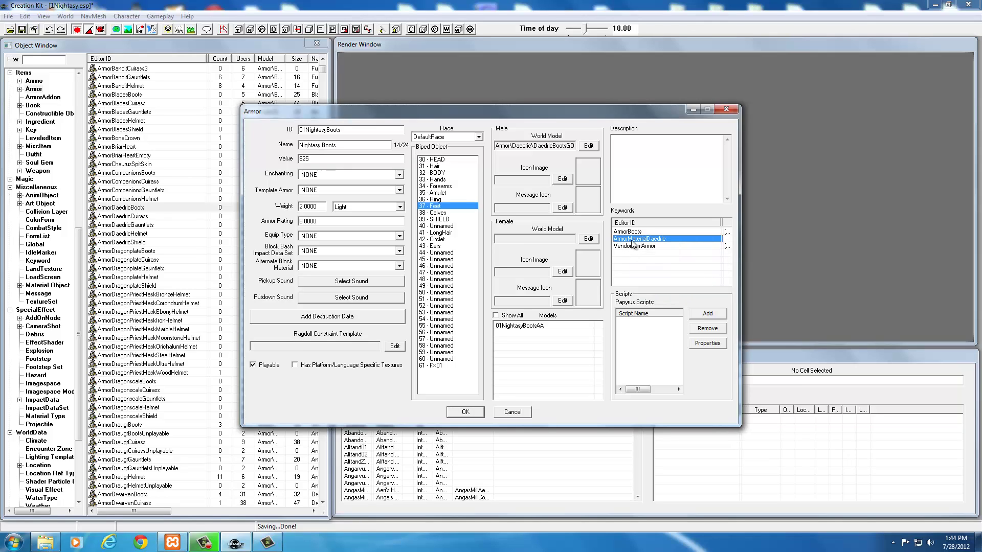
{"action": "right_click", "coordinate": [634, 241]}
{"action": "left_click", "coordinate": [640, 270]}
{"action": "right_click", "coordinate": [628, 246]}
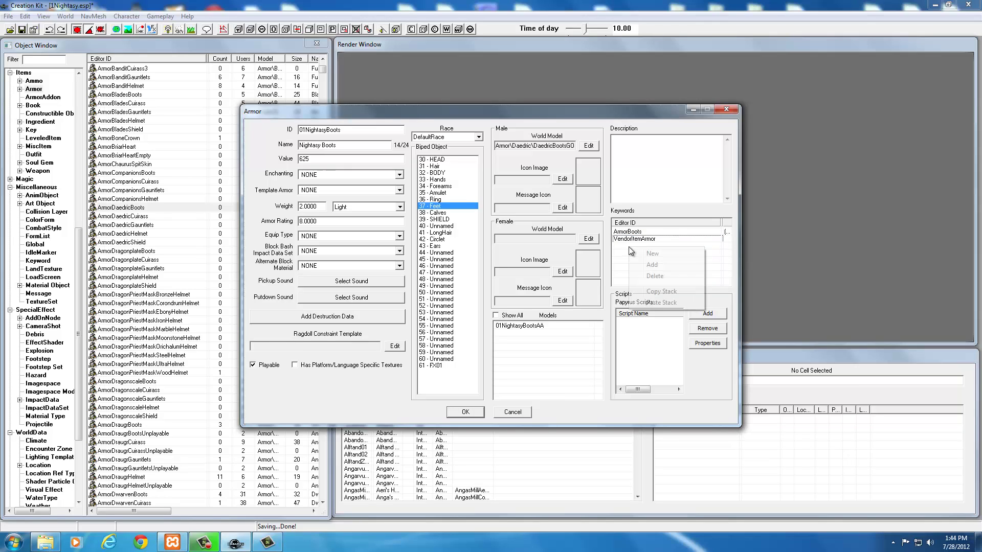
{"action": "left_click", "coordinate": [661, 302]}
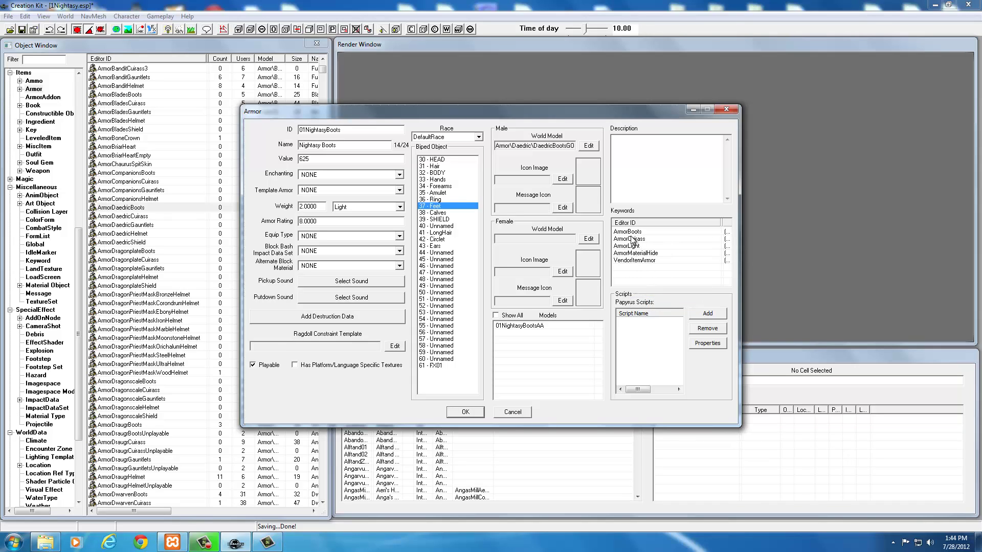
Remove the ArmorCuirass keyword from the boots and save them as a new form.
{"action": "left_click", "coordinate": [632, 239]}
{"action": "right_click", "coordinate": [633, 239]}
{"action": "left_click", "coordinate": [650, 270]}
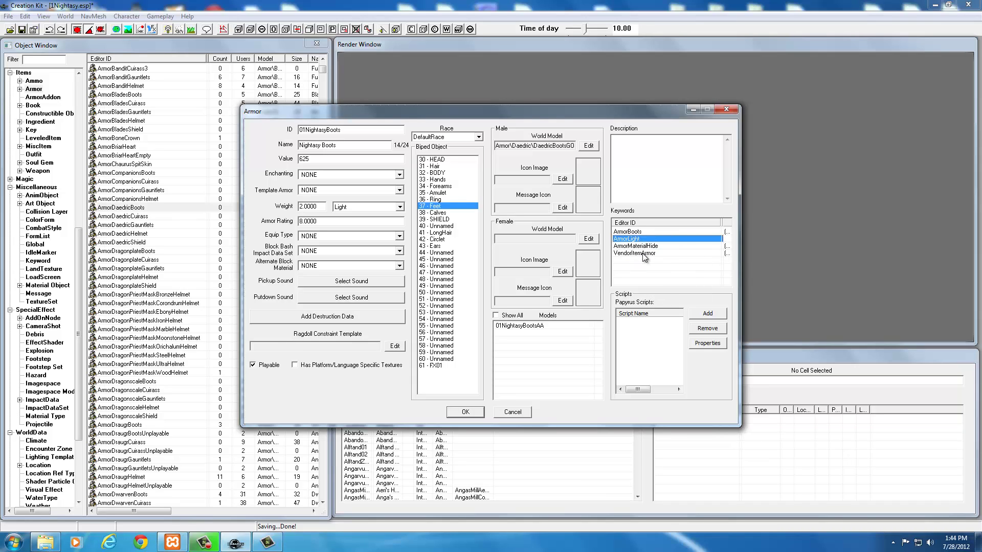
{"action": "left_click", "coordinate": [637, 263]}
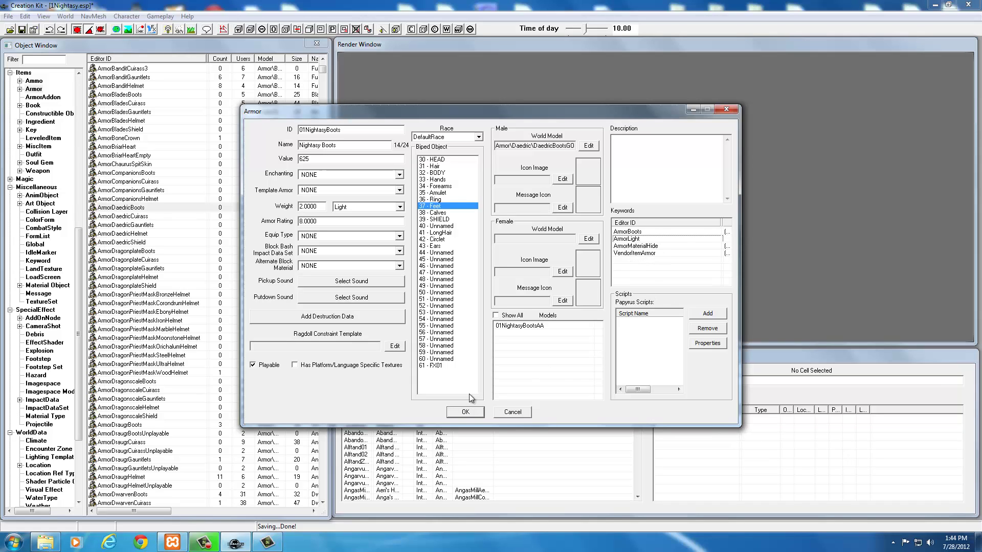
{"action": "left_click", "coordinate": [466, 414]}
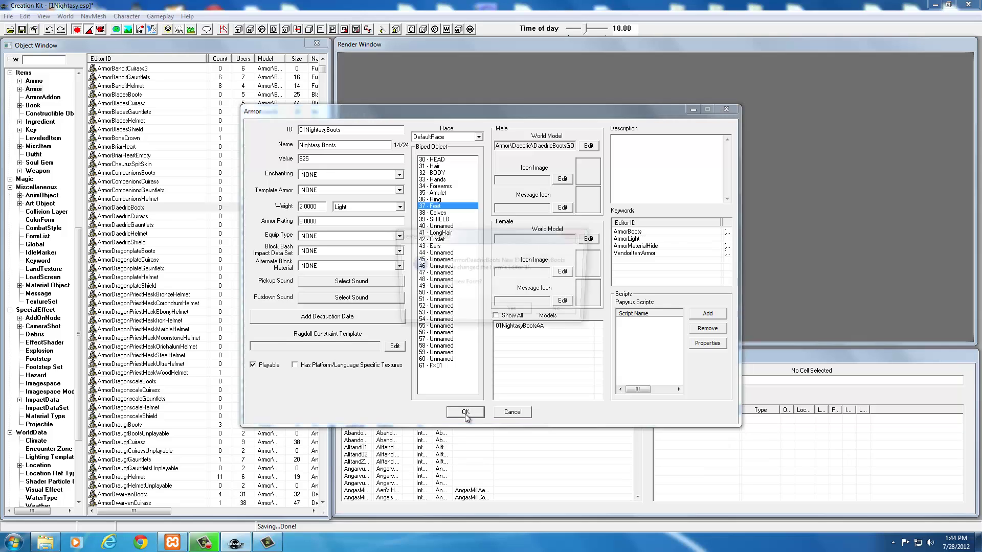
{"action": "left_click", "coordinate": [518, 311]}
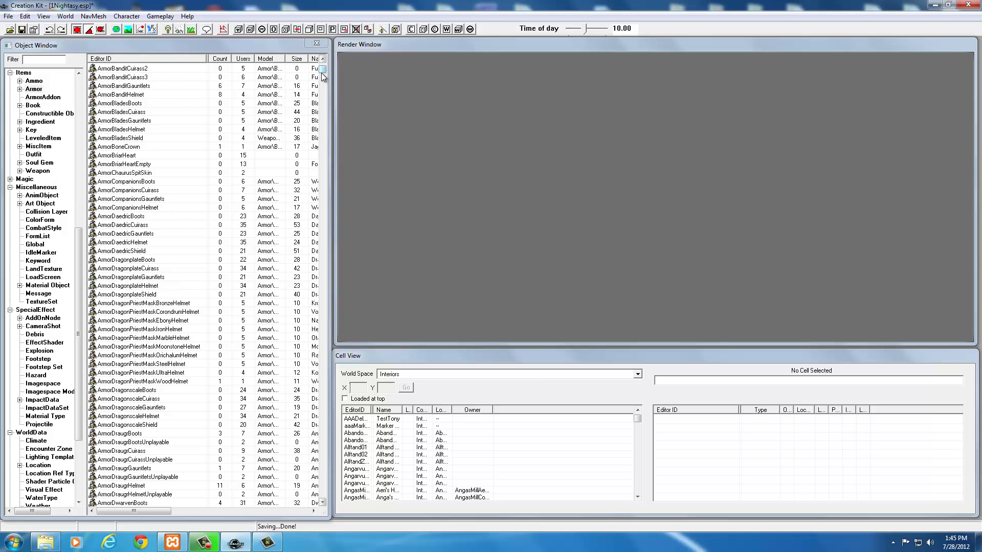
Open ArmorHideHelmet for editing and set its ID to 01NightasyHelmet and its name to Nightasy Helmet.
{"action": "left_click", "coordinate": [139, 303]}
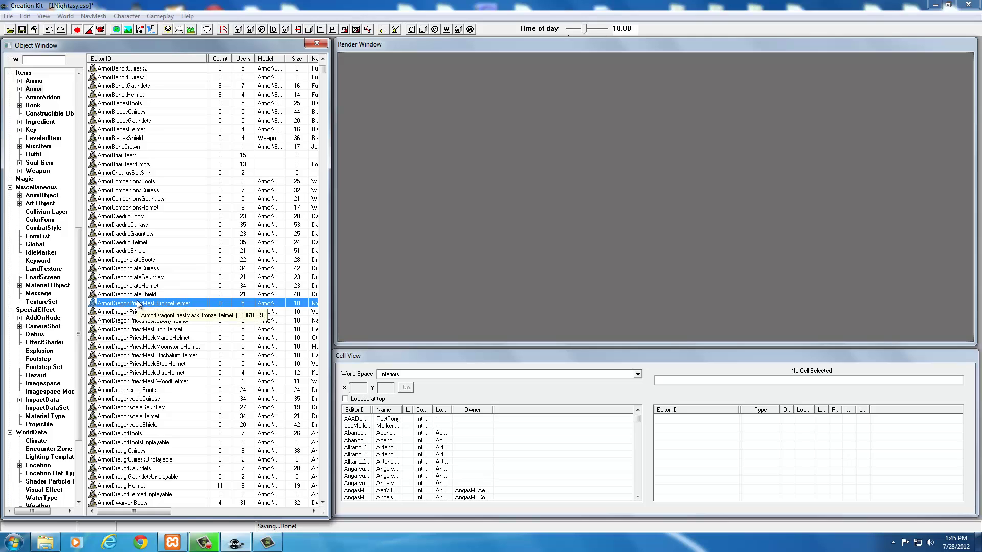
{"action": "scroll", "coordinate": [139, 303], "scroll_direction": "down", "scroll_amount": 20}
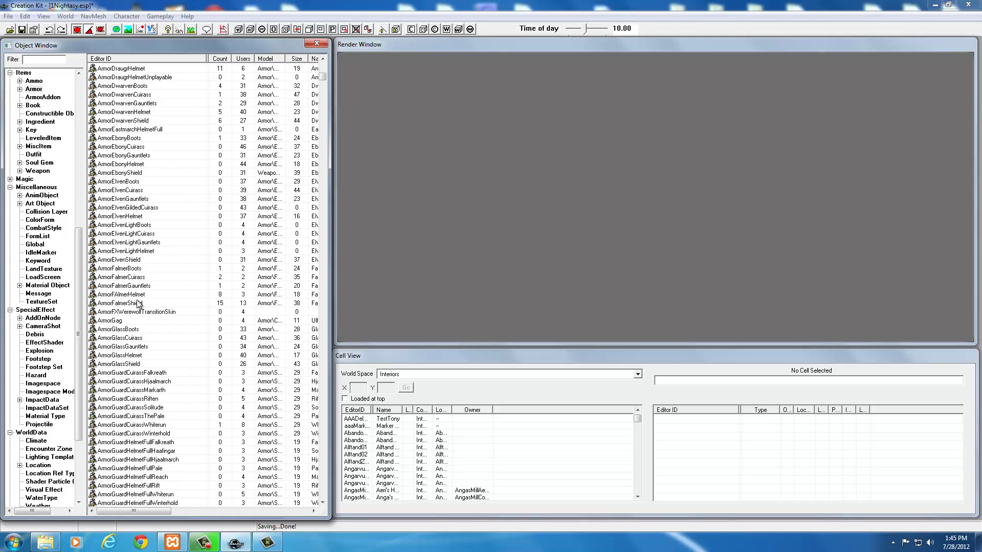
{"action": "scroll", "coordinate": [139, 303], "scroll_direction": "down", "scroll_amount": 11}
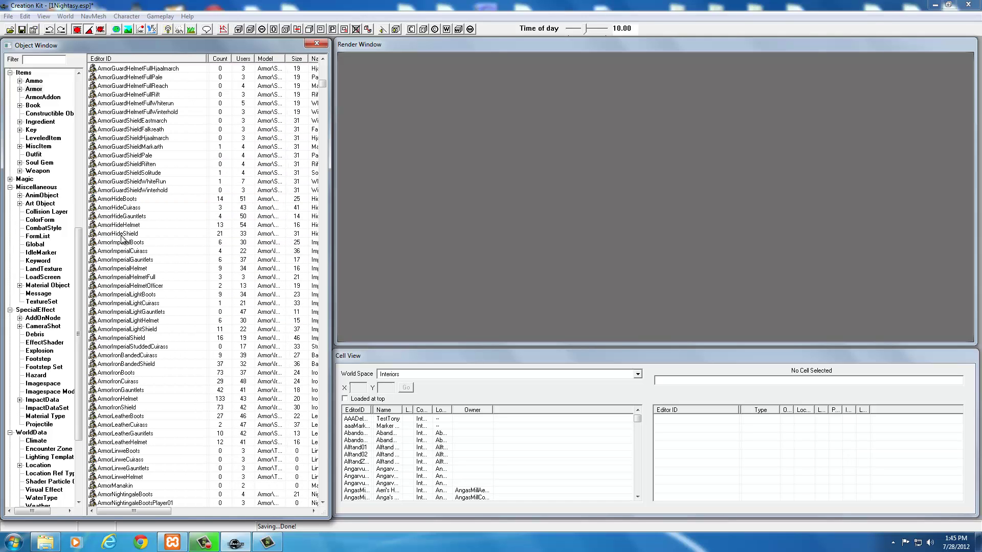
{"action": "double_click", "coordinate": [129, 226]}
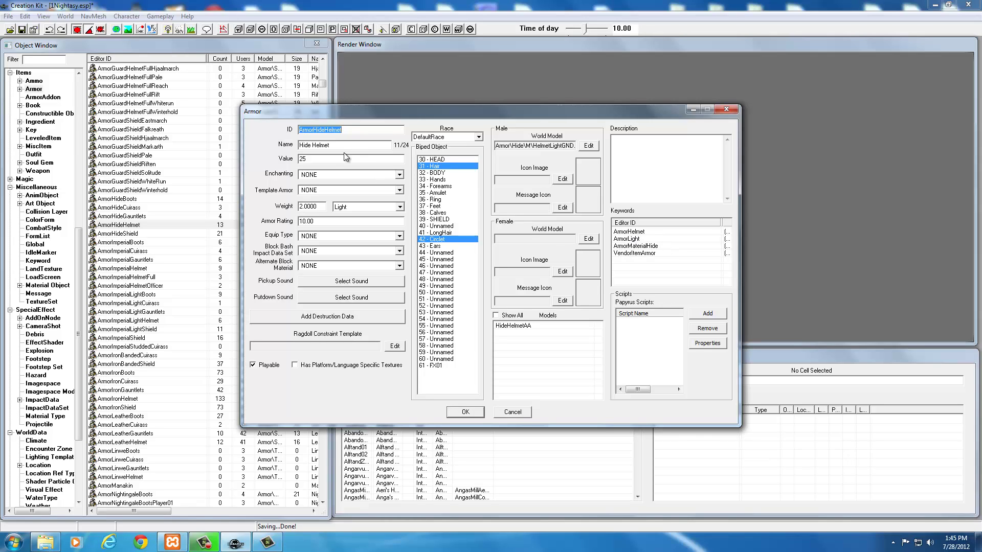
{"action": "left_click_drag", "start_coordinate": [349, 128], "coordinate": [305, 129]}
{"action": "type", "text": "01NightasyHelmet"}
{"action": "key", "text": "Tab"}
{"action": "type", "text": "Nightasy Helmet"}
{"action": "key", "text": "Tab"}
Replace the helmet's HideHelmetAA model with the 01NightasyHelmetAA addon and save the helmet as a new form.
{"action": "left_click", "coordinate": [507, 326]}
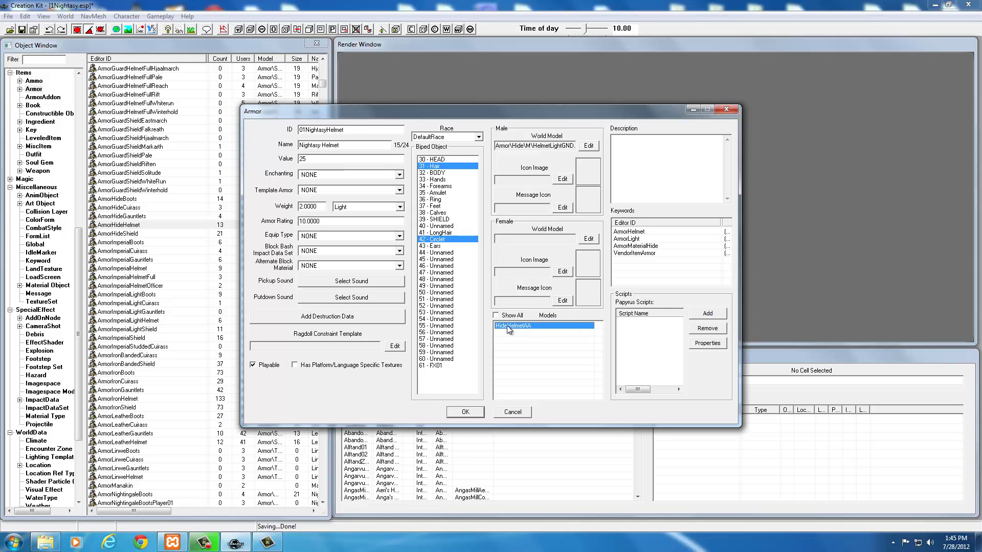
{"action": "right_click", "coordinate": [516, 327]}
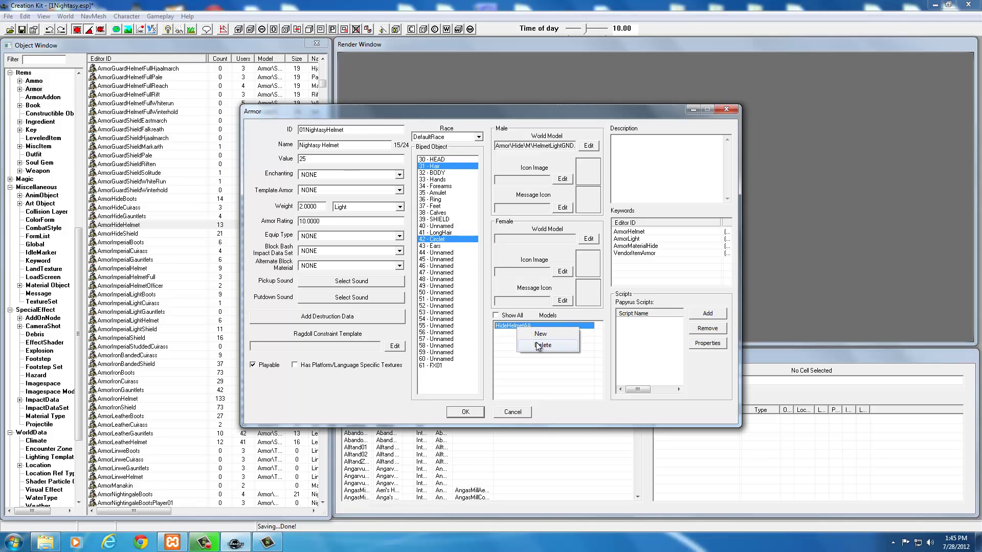
{"action": "left_click", "coordinate": [538, 345]}
{"action": "right_click", "coordinate": [515, 328]}
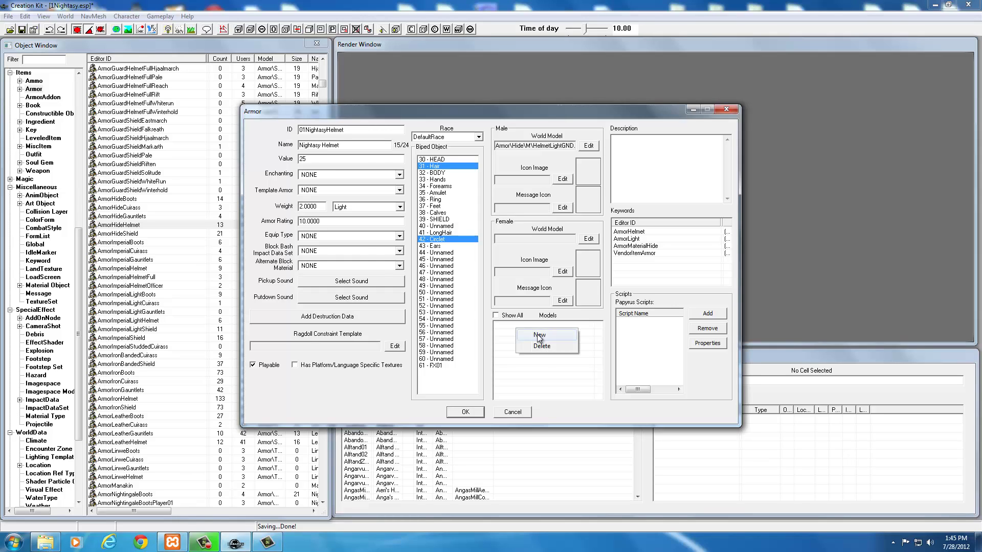
{"action": "left_click", "coordinate": [535, 336]}
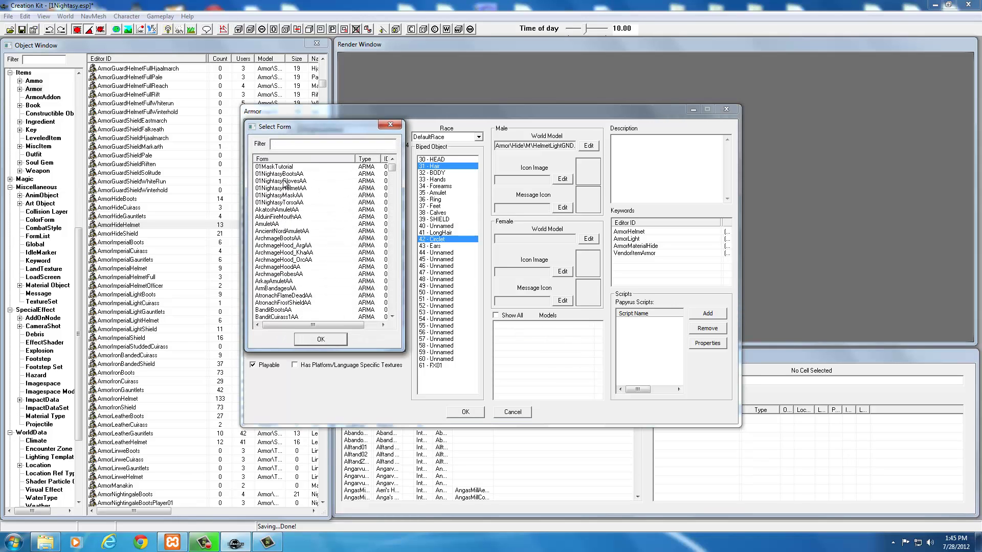
{"action": "left_click", "coordinate": [281, 188]}
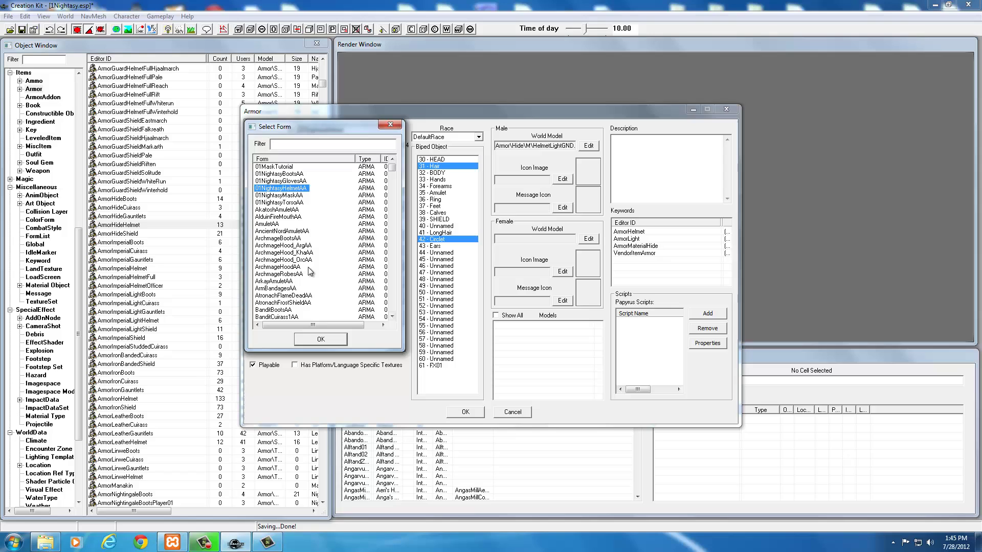
{"action": "left_click", "coordinate": [331, 341]}
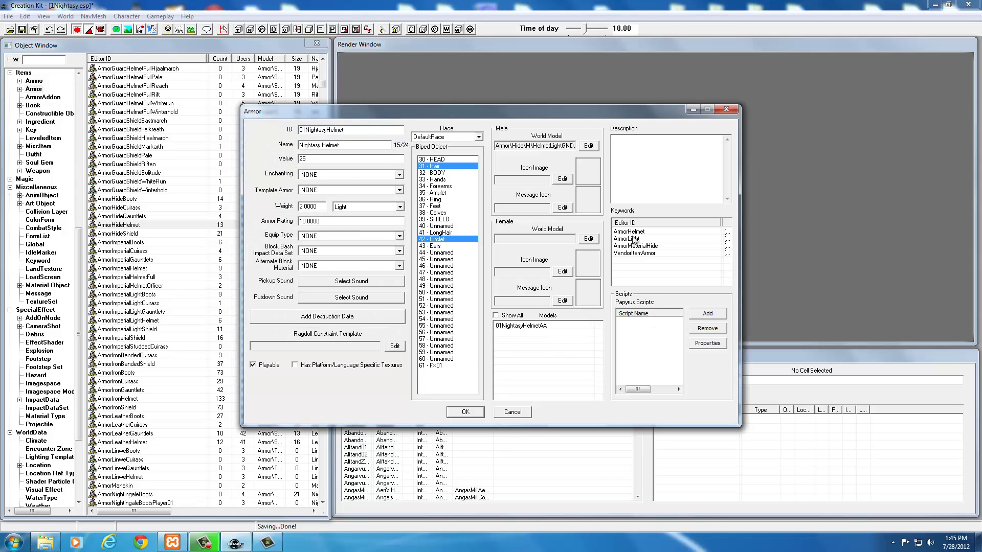
{"action": "left_click", "coordinate": [468, 412]}
{"action": "left_click", "coordinate": [511, 313]}
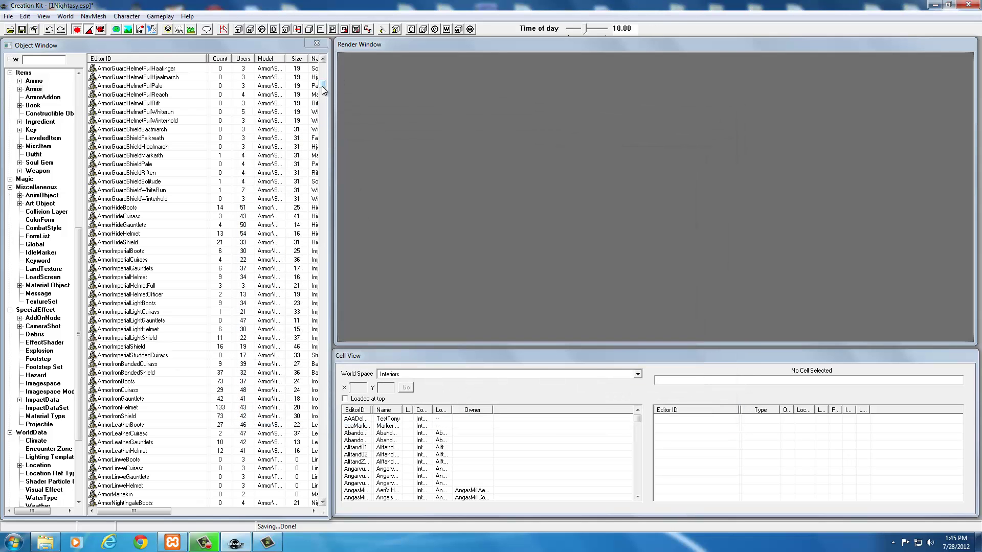
Open 01MaskTutorialArmor for editing and set its ID to 01NightasyMask and its name to Nightasy Mask.
{"action": "left_click_drag", "start_coordinate": [323, 84], "coordinate": [323, 65]}
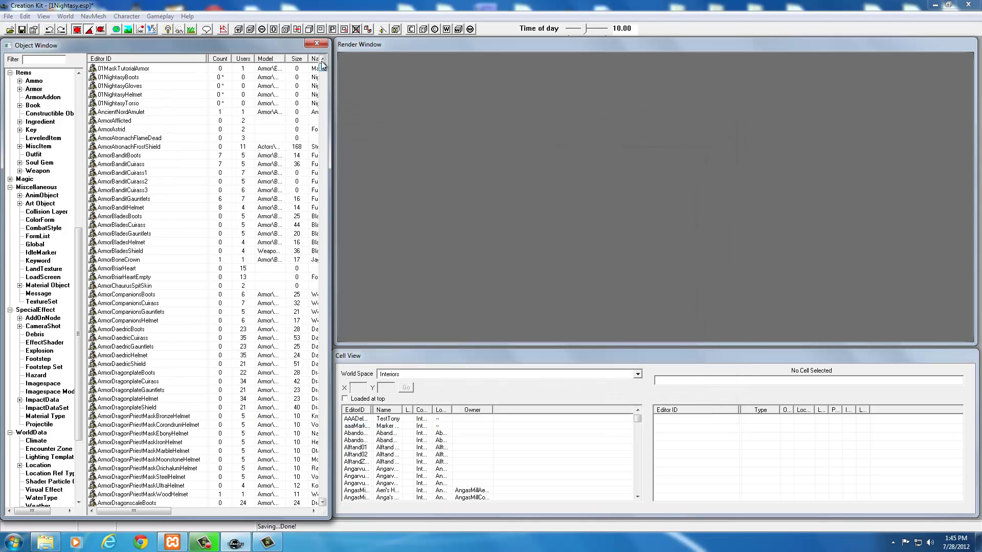
{"action": "double_click", "coordinate": [132, 70]}
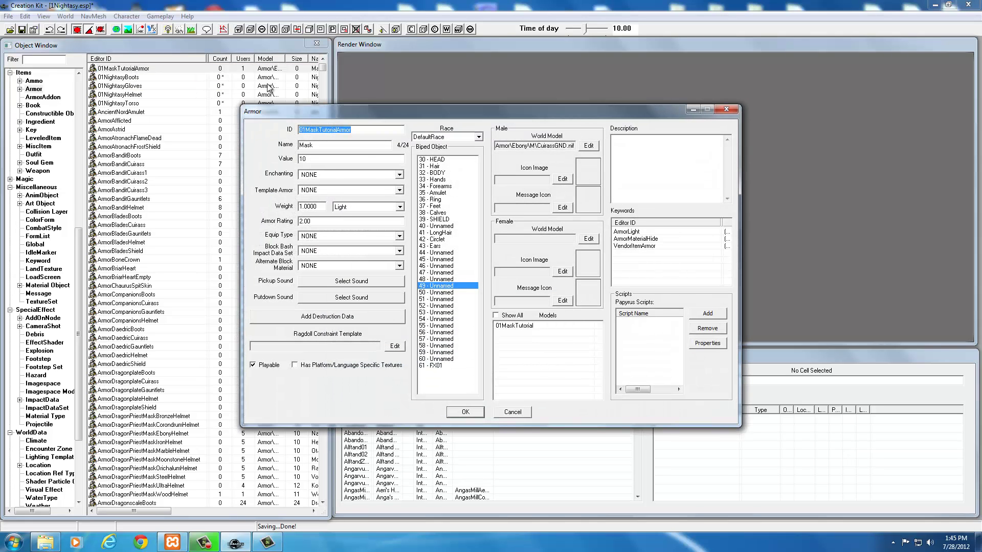
{"action": "left_click_drag", "start_coordinate": [366, 128], "coordinate": [306, 130]}
{"action": "type", "text": "NightasyMask"}
{"action": "key", "text": "Tab"}
{"action": "type", "text": "Ni"}
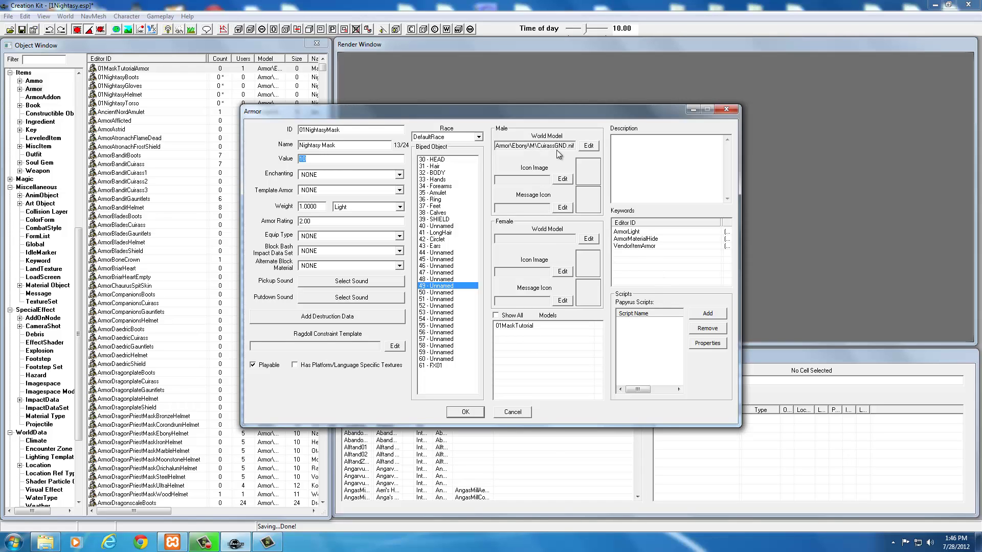
Replace the mask's 01MaskTutorial model with the 01NightasyMaskAA addon and save the mask as a new form.
{"action": "left_click", "coordinate": [514, 326]}
{"action": "right_click", "coordinate": [514, 326]}
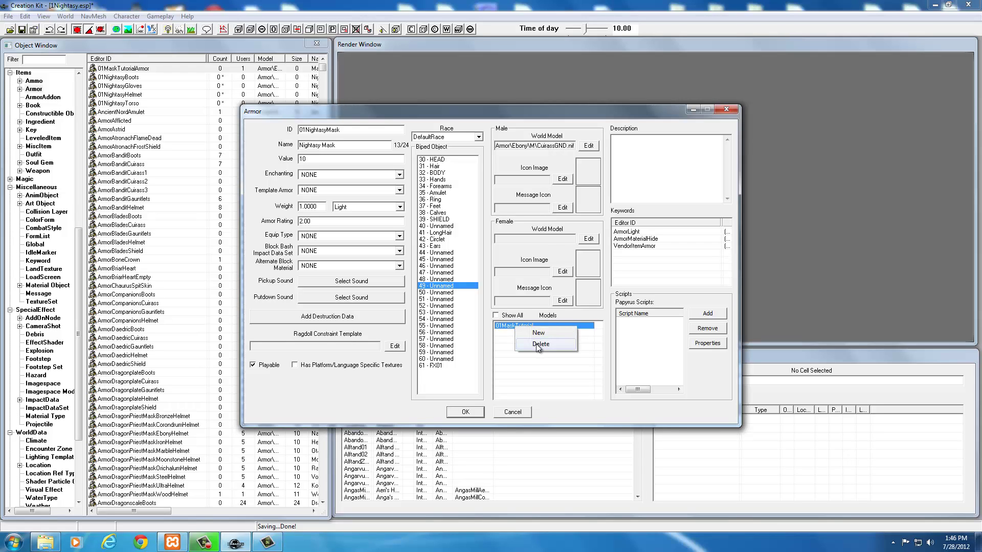
{"action": "left_click", "coordinate": [536, 344]}
{"action": "right_click", "coordinate": [512, 328]}
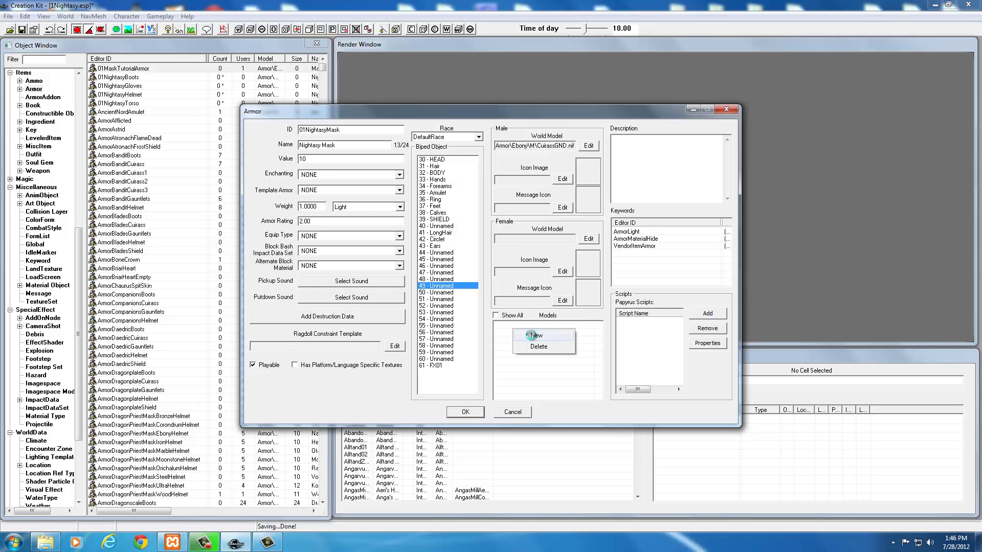
{"action": "left_click", "coordinate": [532, 335]}
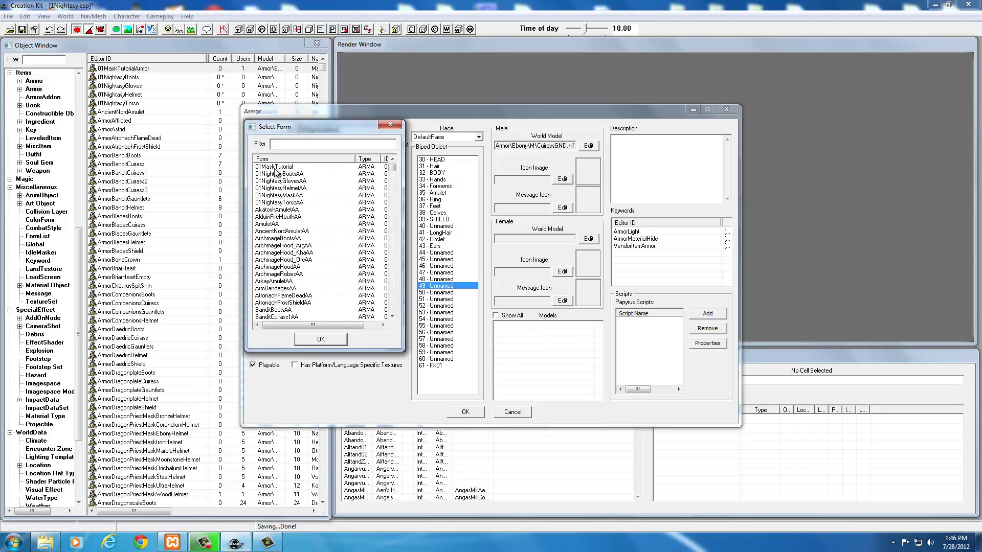
{"action": "left_click", "coordinate": [280, 195]}
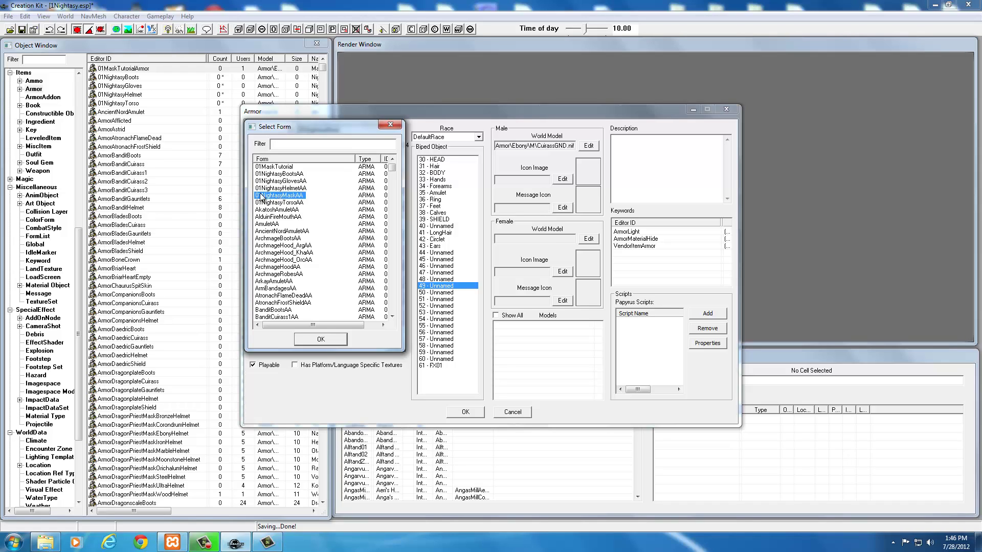
{"action": "left_click", "coordinate": [324, 338]}
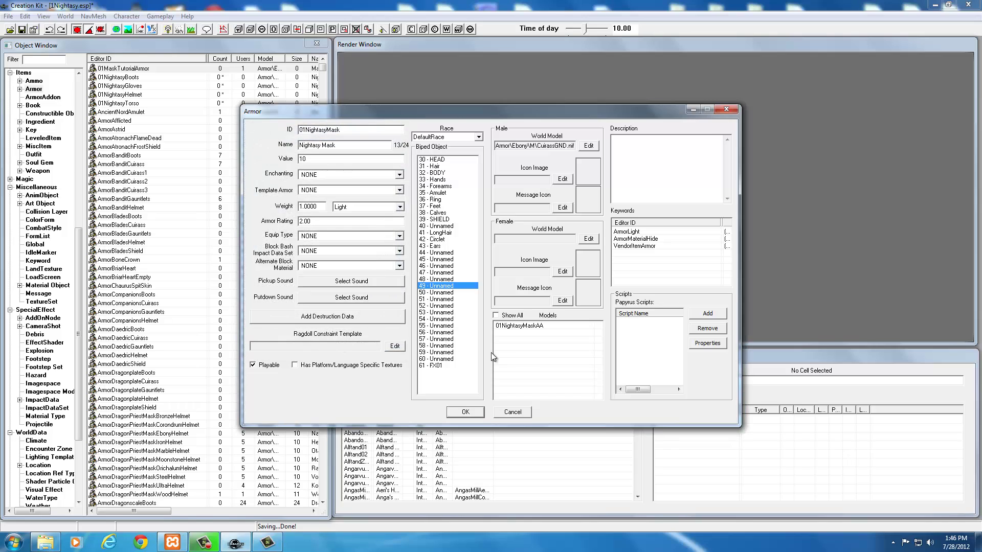
{"action": "left_click", "coordinate": [465, 412]}
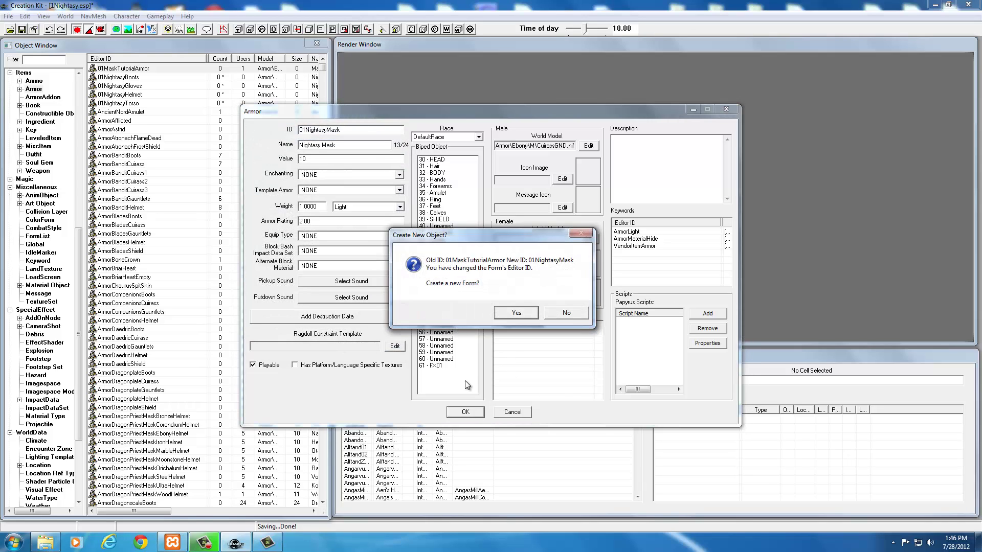
{"action": "left_click", "coordinate": [520, 314]}
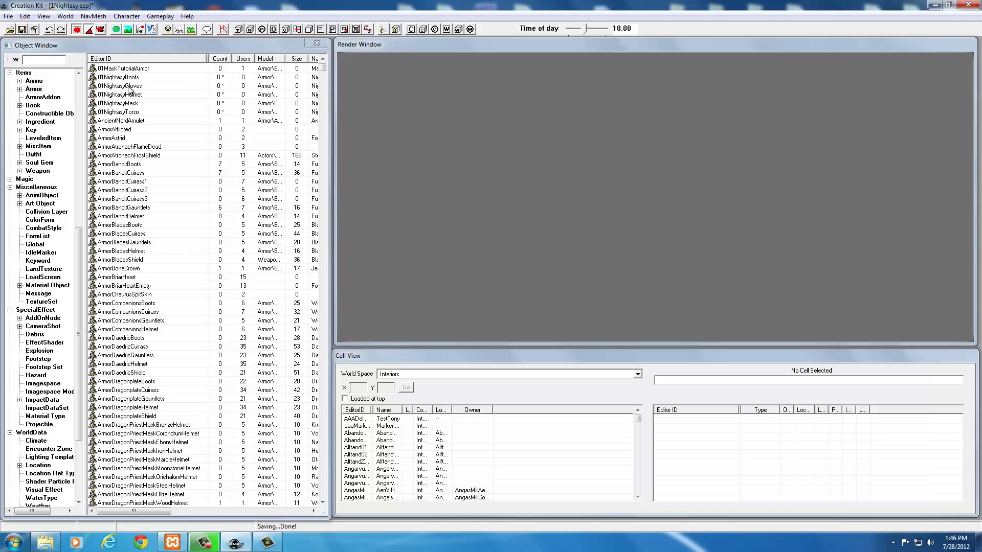
Open the RecipeArmorHideCuirass constructible object for editing.
{"action": "left_click", "coordinate": [43, 114]}
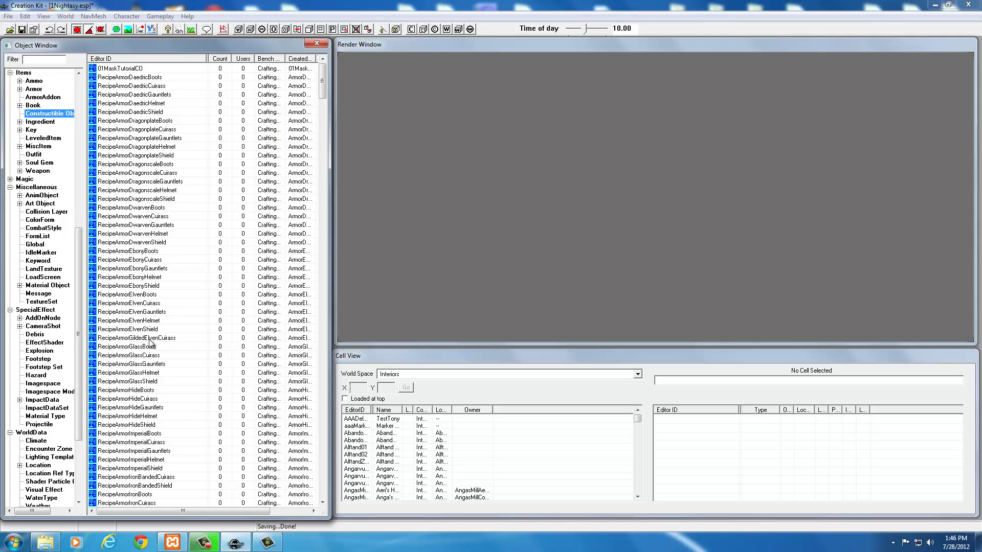
{"action": "left_click", "coordinate": [144, 355]}
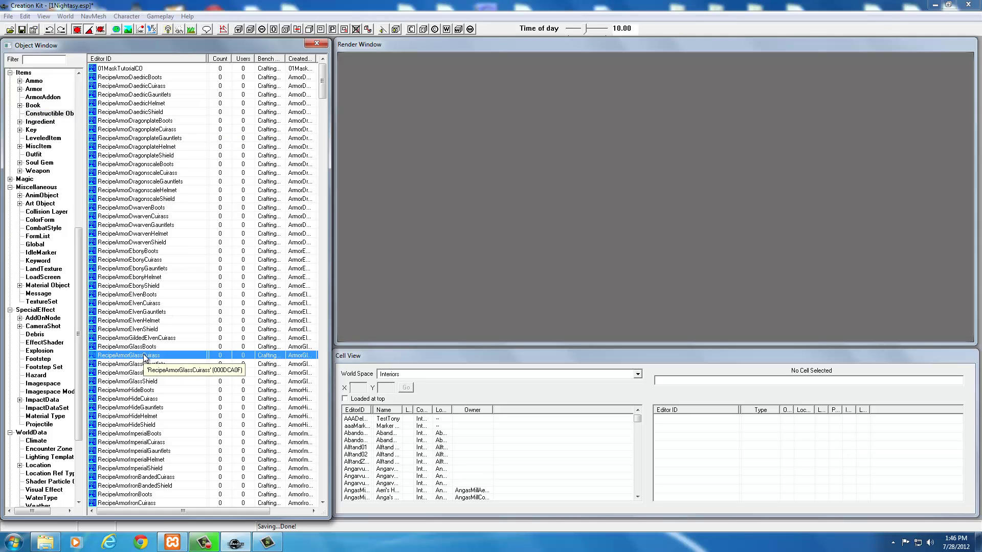
{"action": "left_click", "coordinate": [140, 399]}
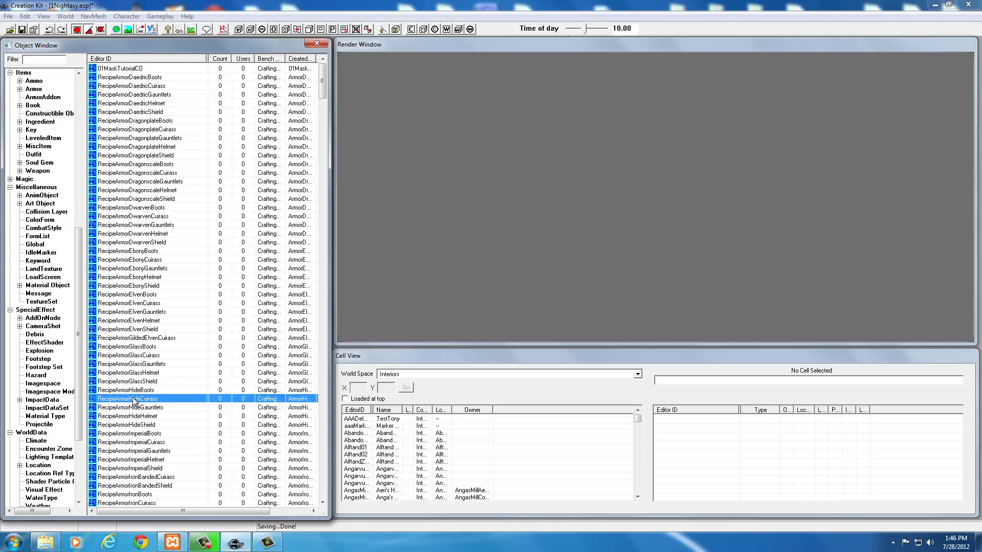
{"action": "double_click", "coordinate": [134, 399]}
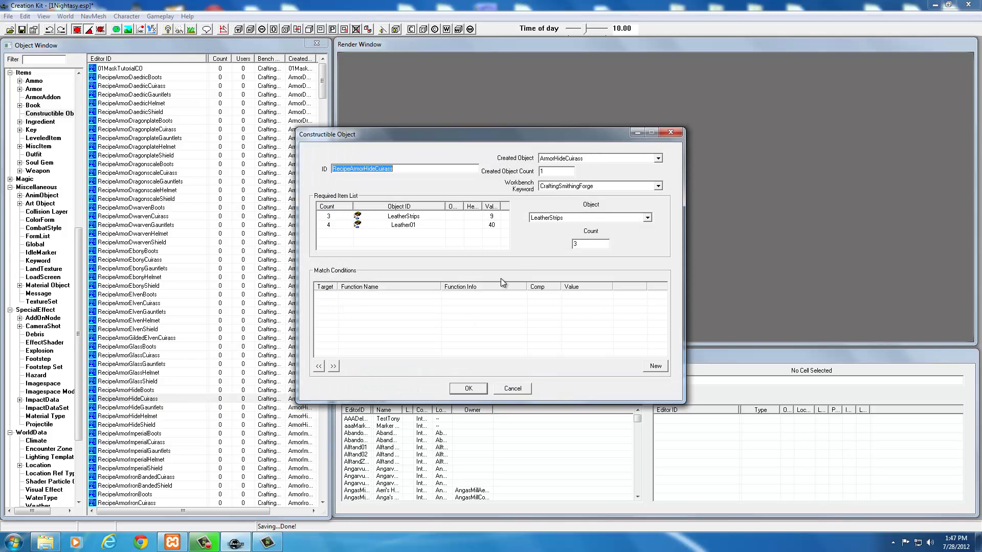